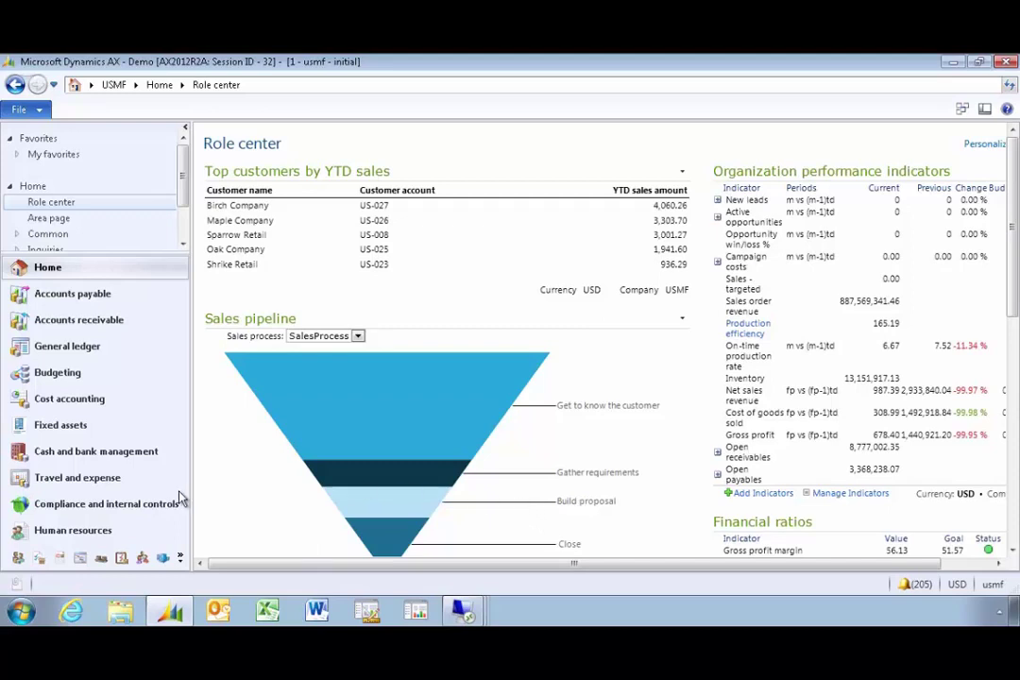
Open Organization administration's Position hierarchy and centre it on the President position.
{"action": "left_click", "coordinate": [181, 558]}
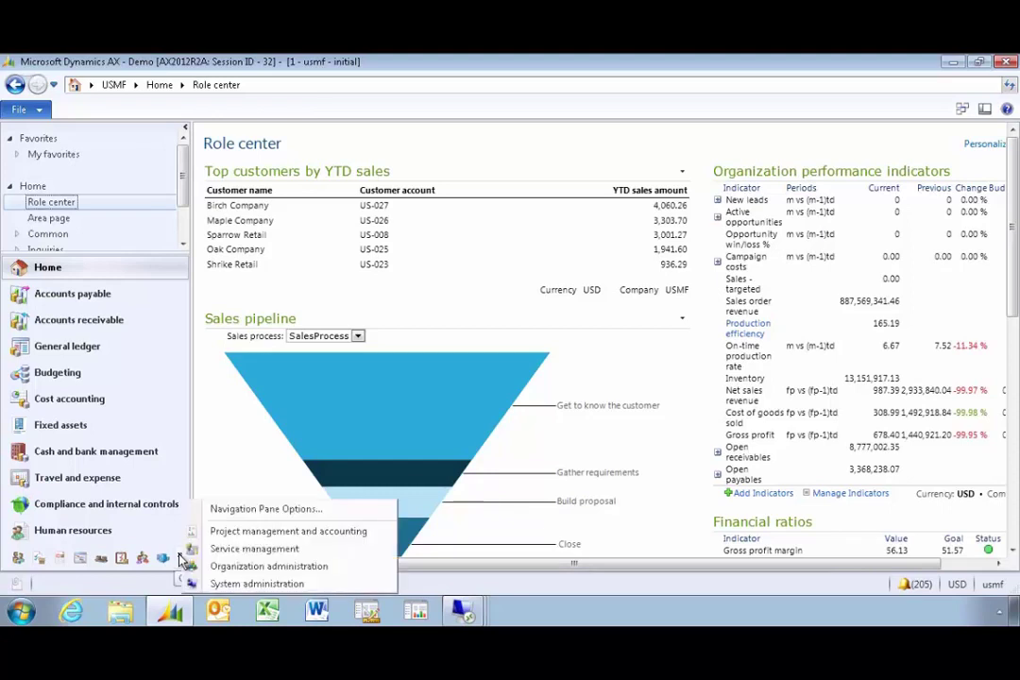
{"action": "left_click", "coordinate": [196, 567]}
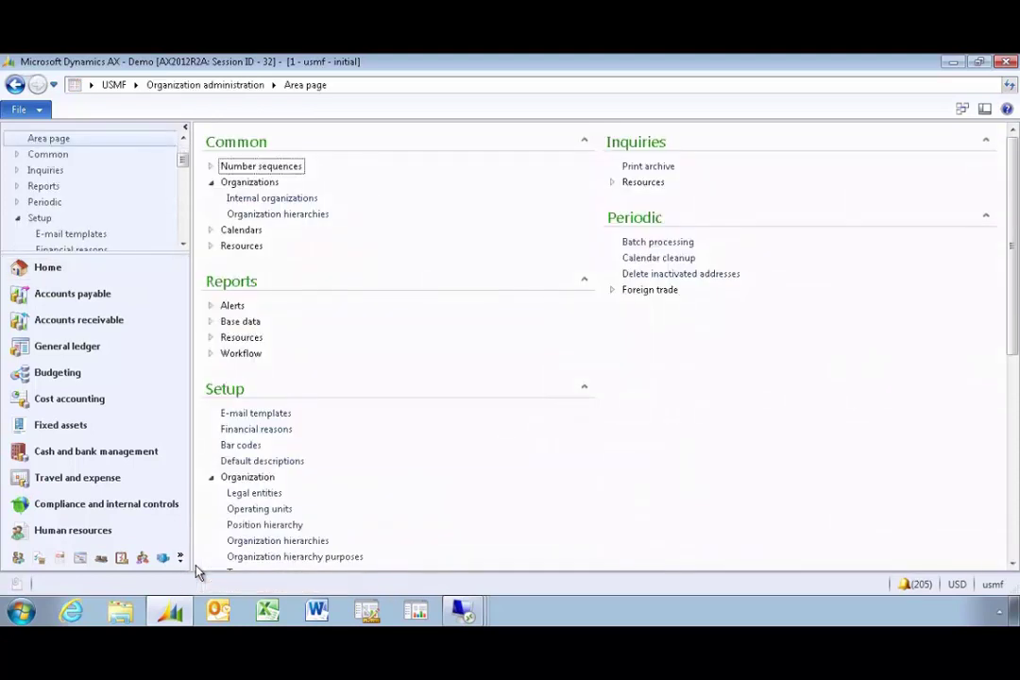
{"action": "left_click", "coordinate": [237, 525]}
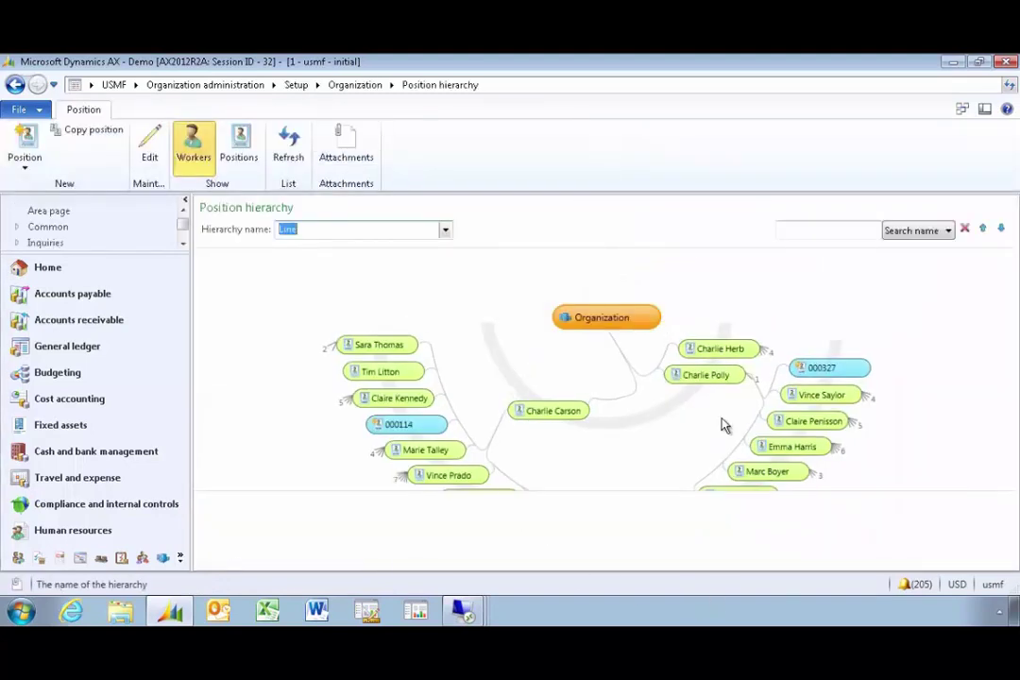
{"action": "left_click", "coordinate": [556, 421]}
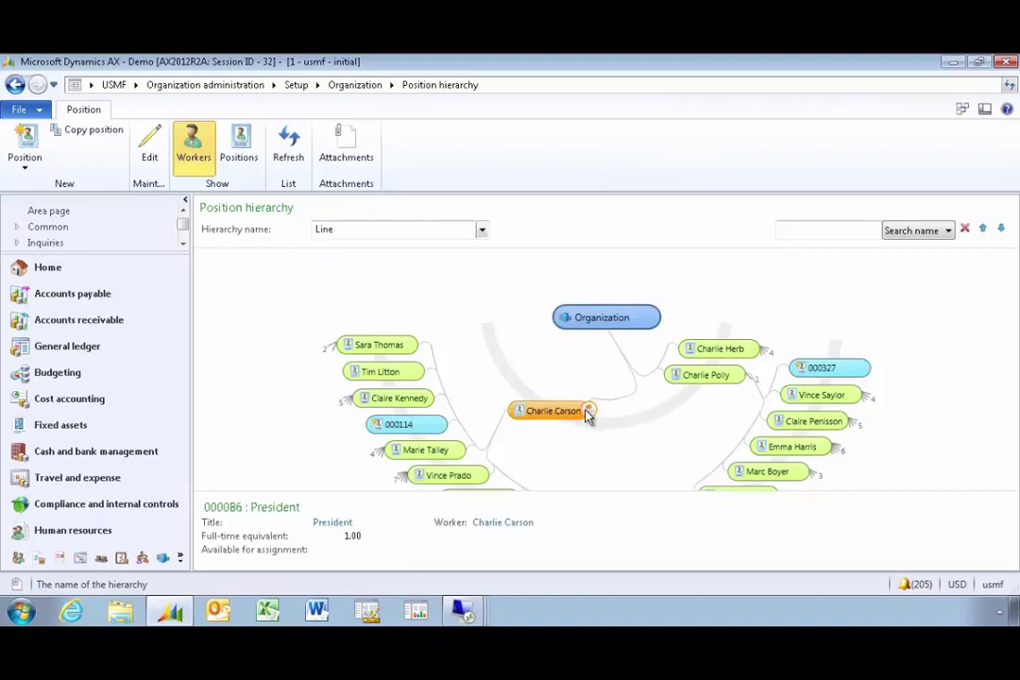
{"action": "double_click", "coordinate": [586, 414]}
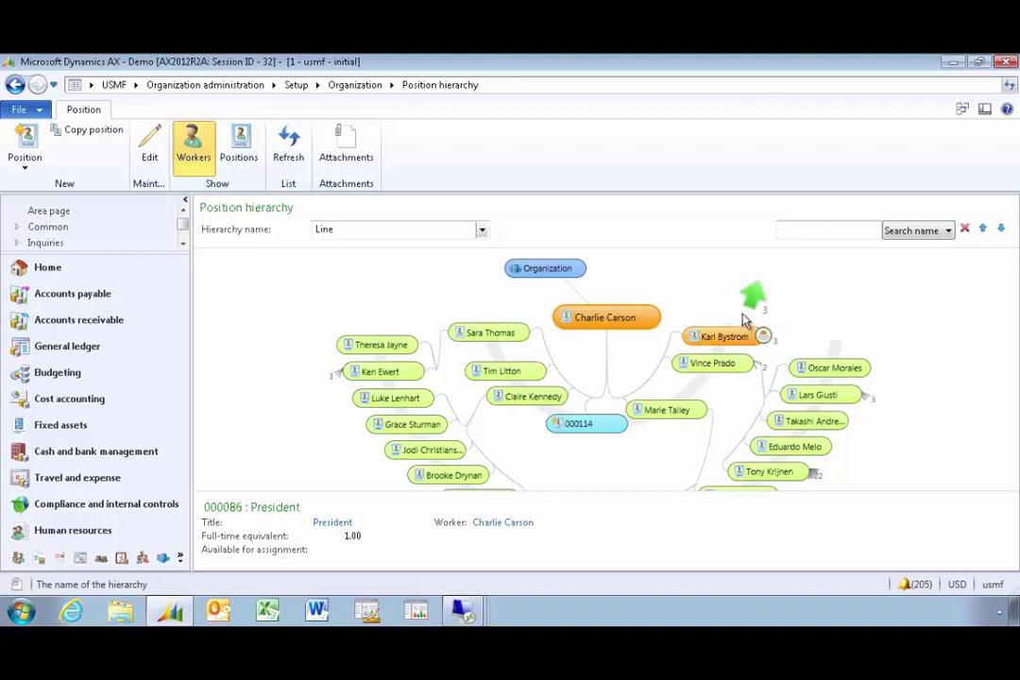
Focus the hierarchy on the Marketing Executive and select the Sales Manager position to view its details.
{"action": "left_click", "coordinate": [756, 296]}
{"action": "left_click", "coordinate": [604, 426]}
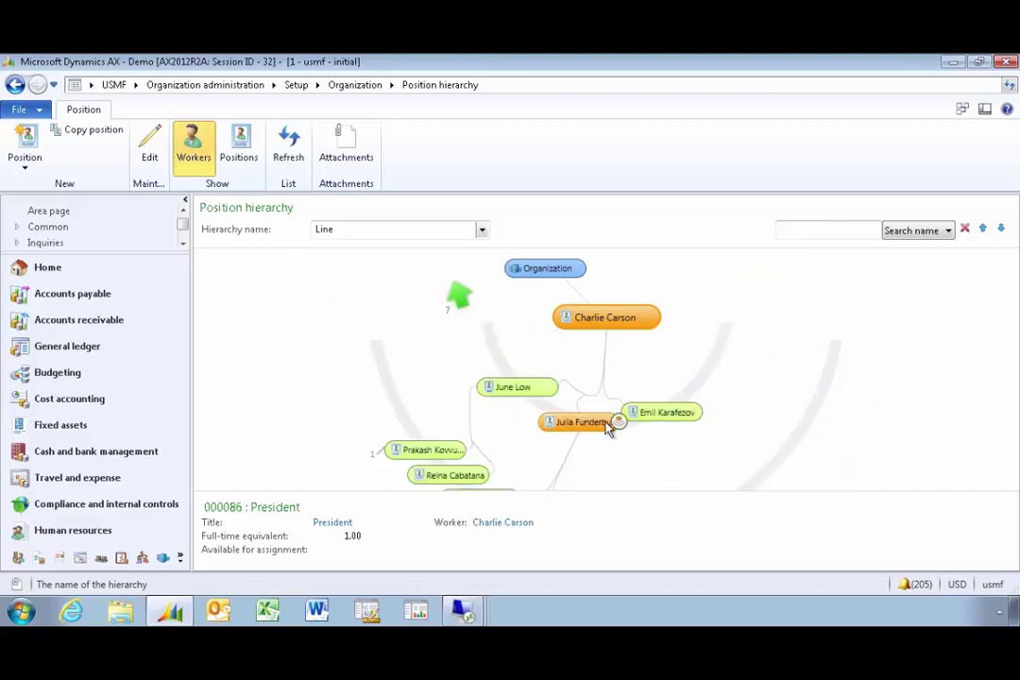
{"action": "left_click", "coordinate": [620, 421]}
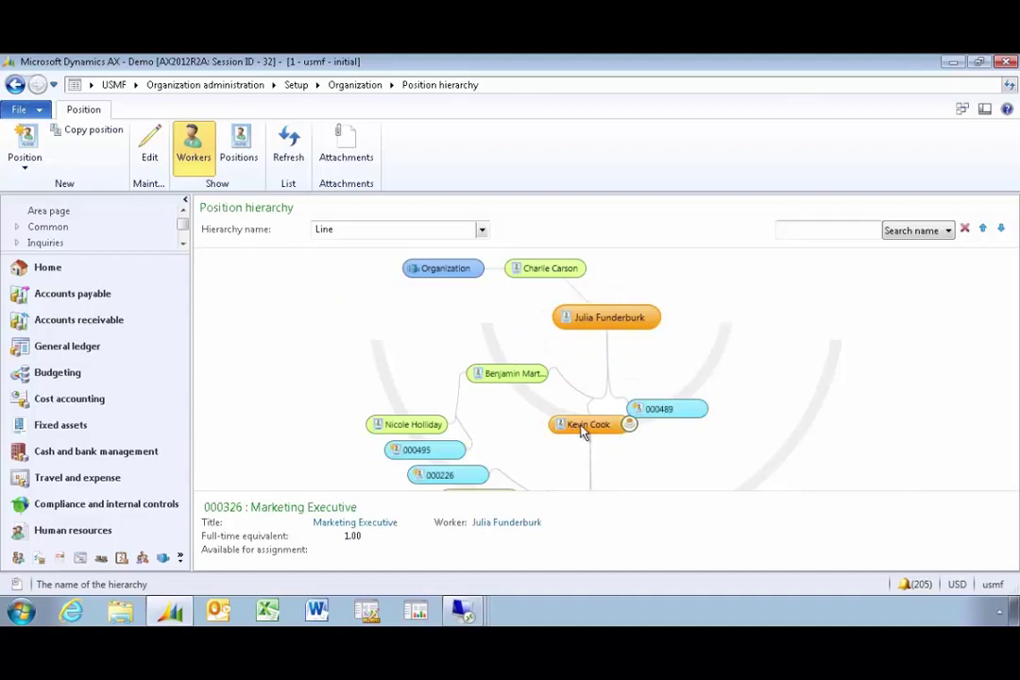
{"action": "left_click", "coordinate": [584, 430]}
{"action": "mouse_move", "coordinate": [508, 529]}
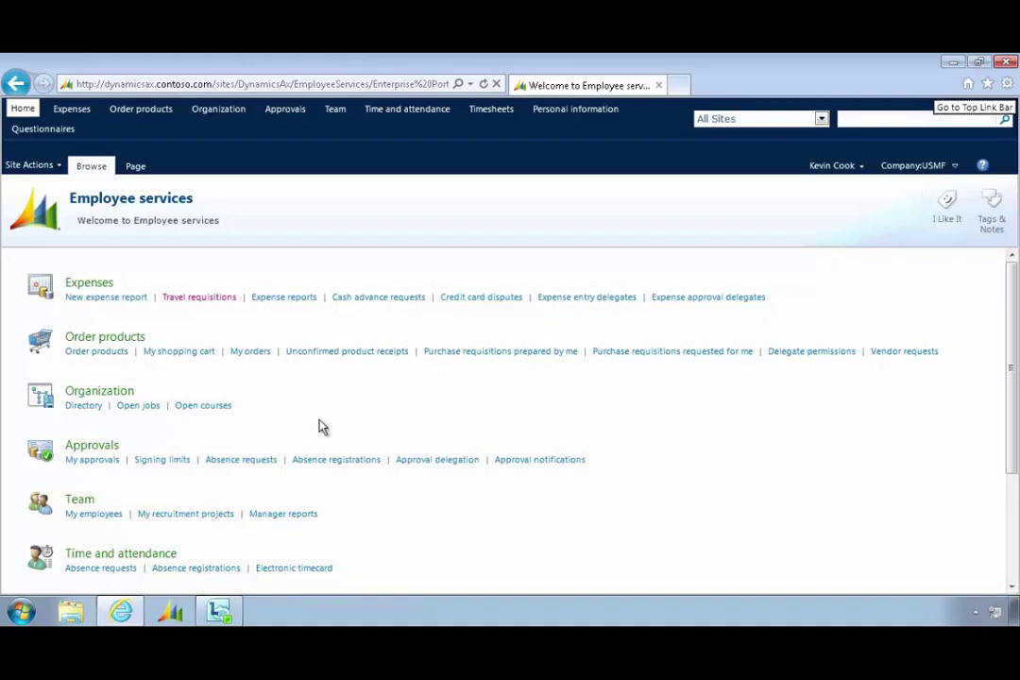
Go to Expenses in the portal's top link bar to reach the empty Expense reports list.
{"action": "left_click", "coordinate": [90, 284]}
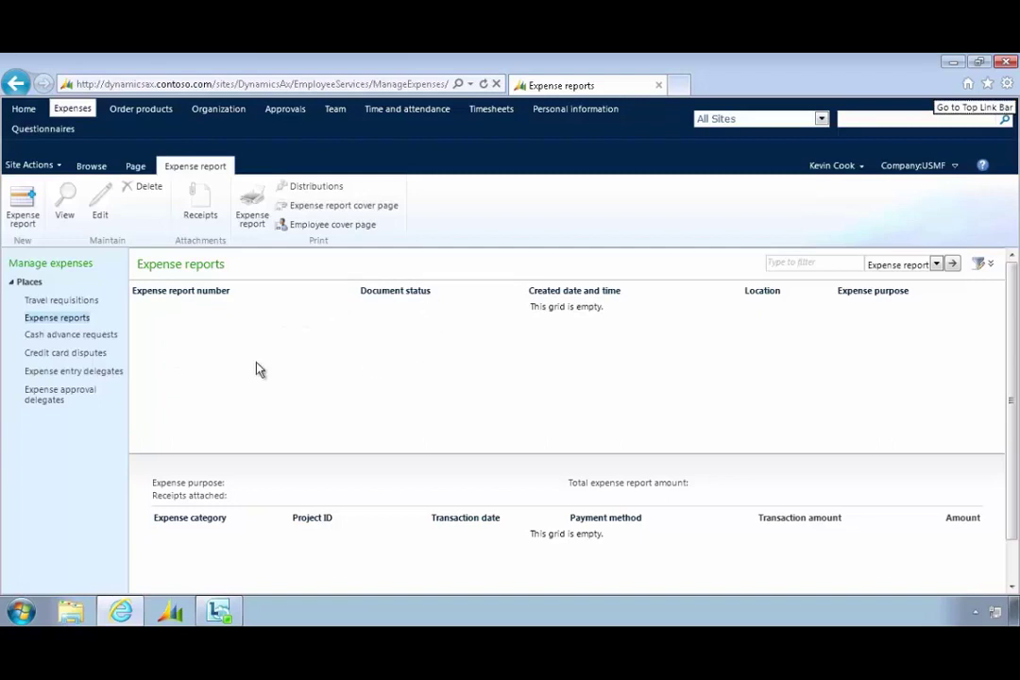
Create new expense report 000003 with 'Select all transactions by default' cleared.
{"action": "left_click", "coordinate": [22, 210]}
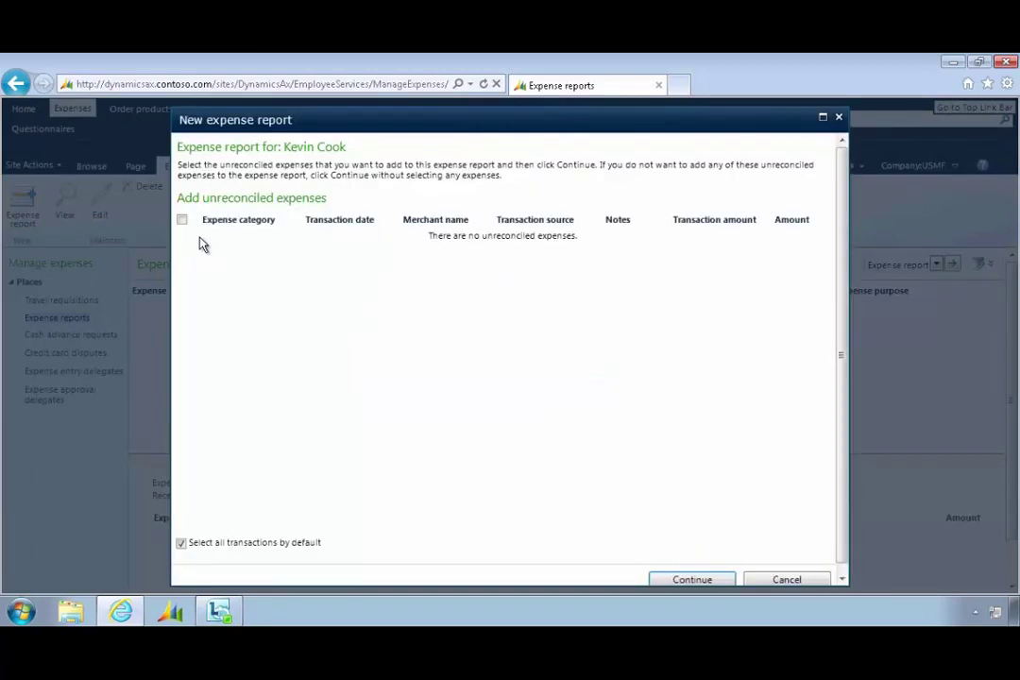
{"action": "left_click", "coordinate": [203, 542]}
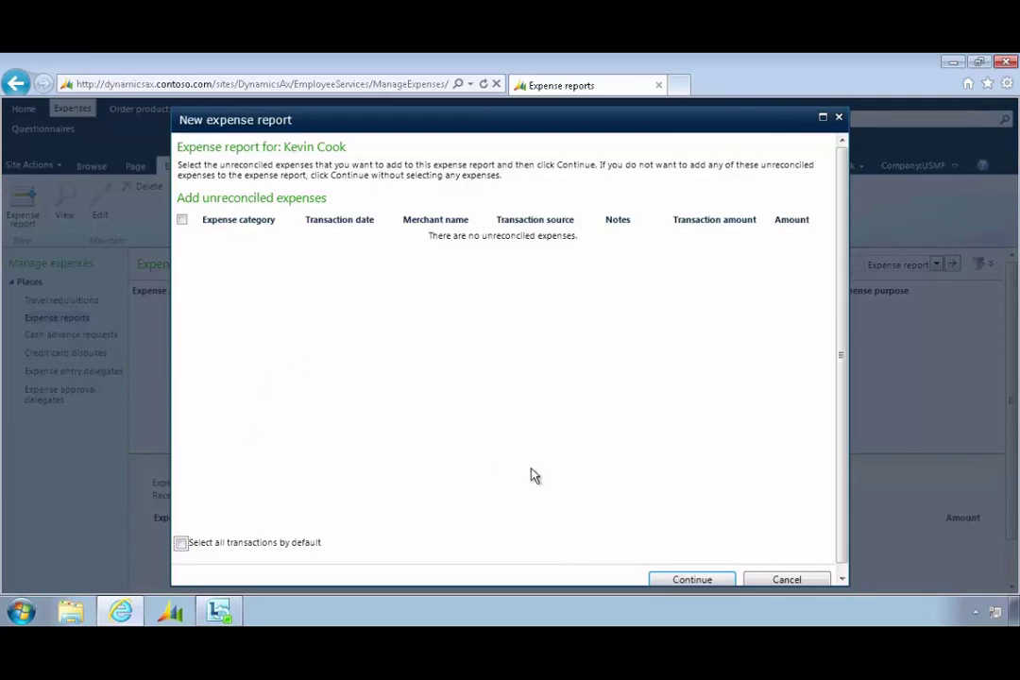
{"action": "left_click", "coordinate": [665, 577]}
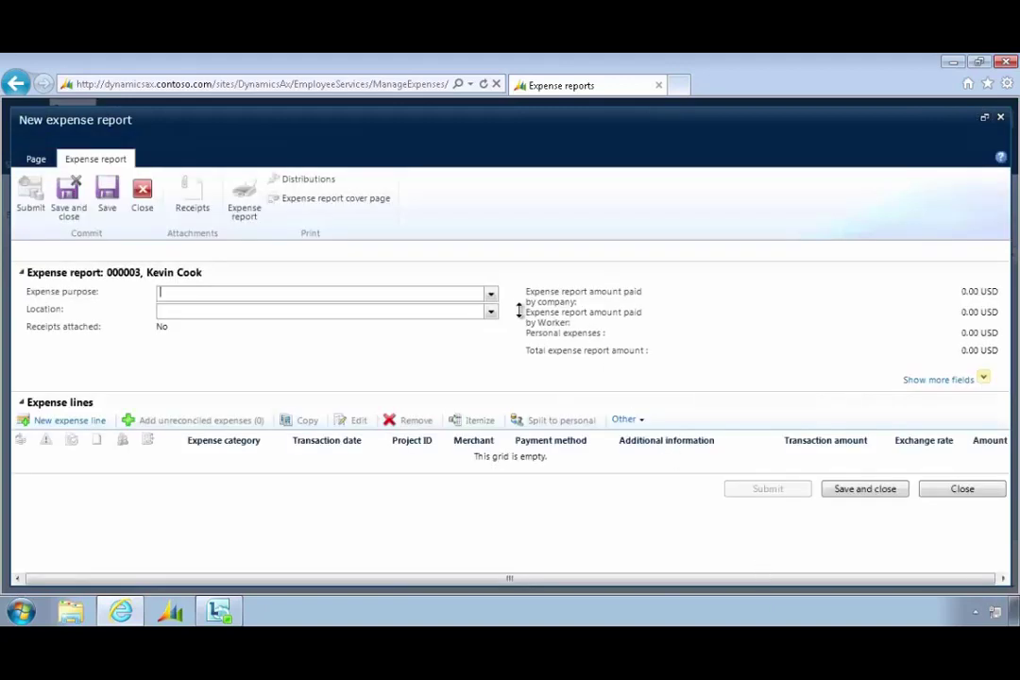
Choose Training from the Expense purpose lookup and MainOffice from the Location lookup.
{"action": "left_click", "coordinate": [490, 294]}
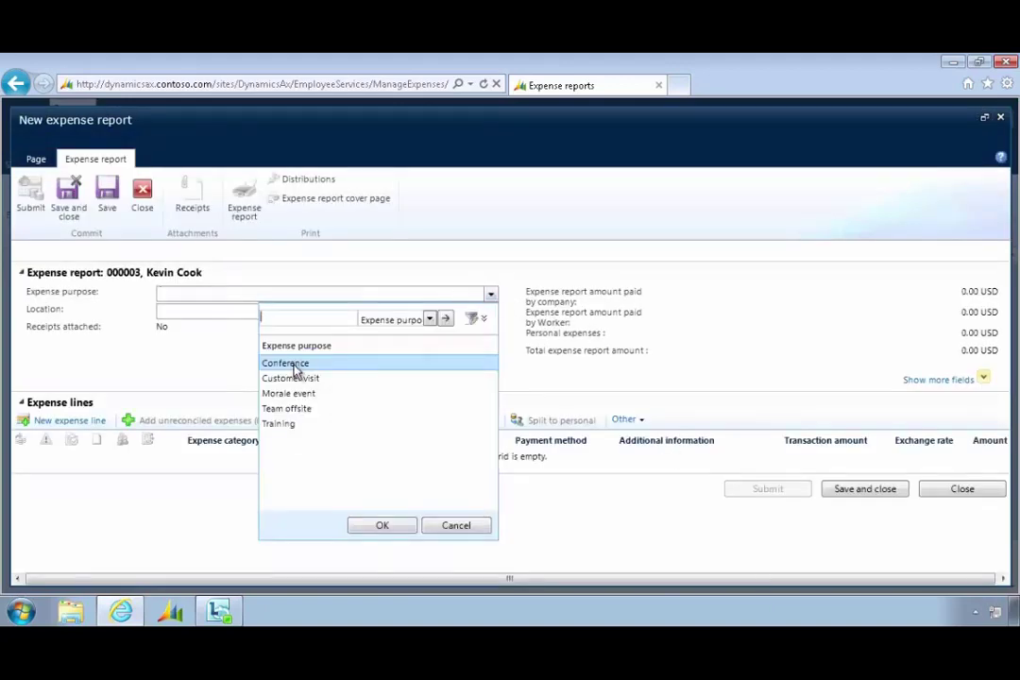
{"action": "left_click", "coordinate": [282, 424]}
{"action": "left_click", "coordinate": [235, 310]}
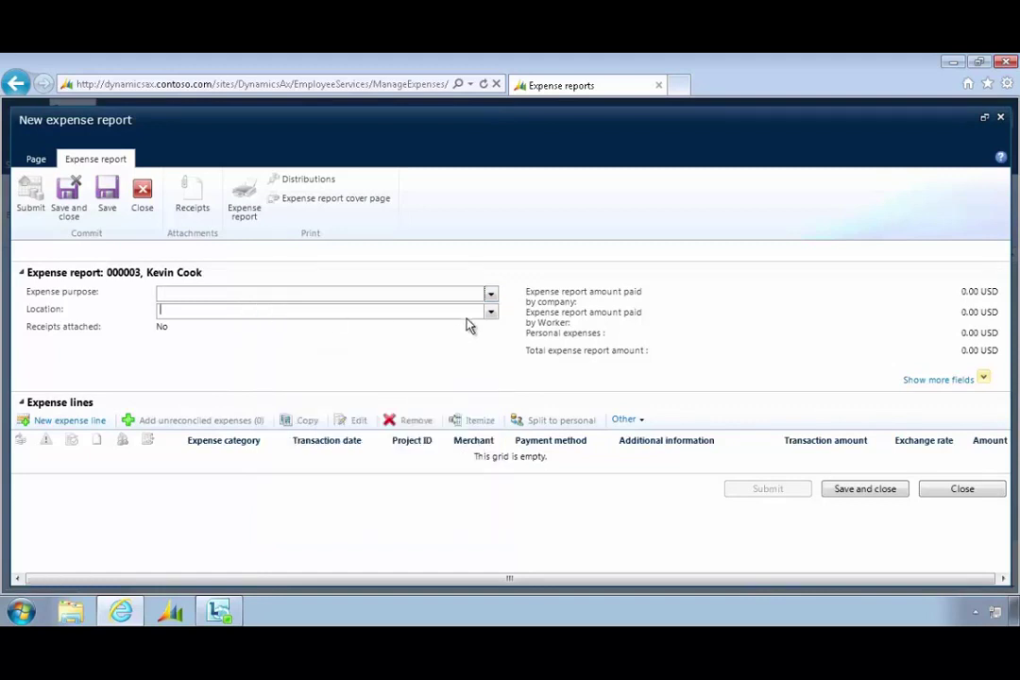
{"action": "left_click", "coordinate": [491, 312]}
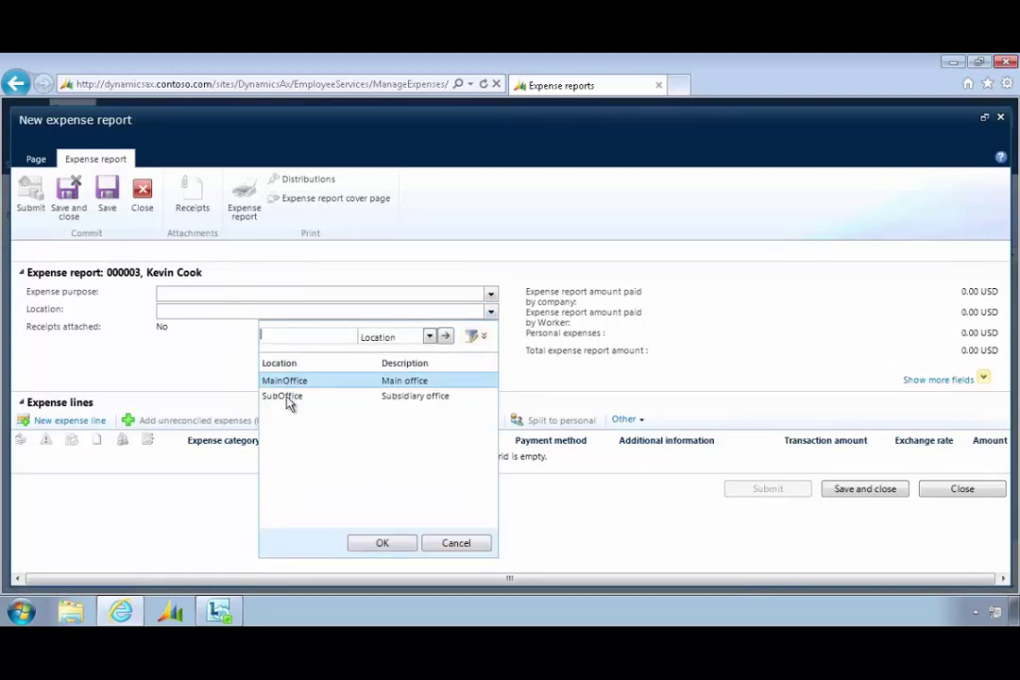
{"action": "left_click", "coordinate": [230, 314]}
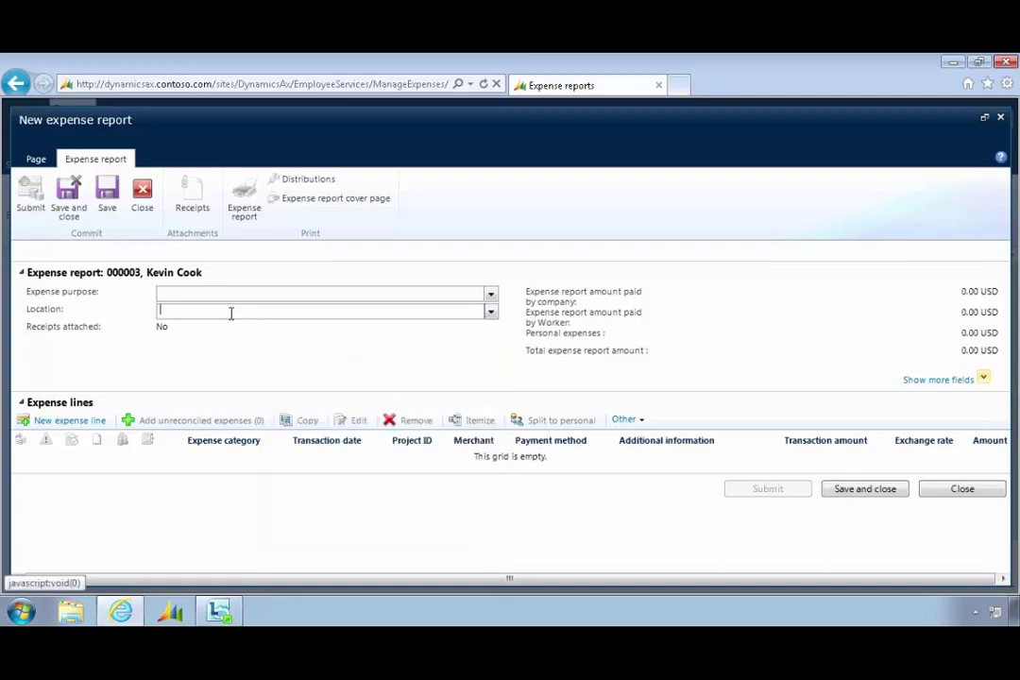
{"action": "left_click", "coordinate": [491, 301]}
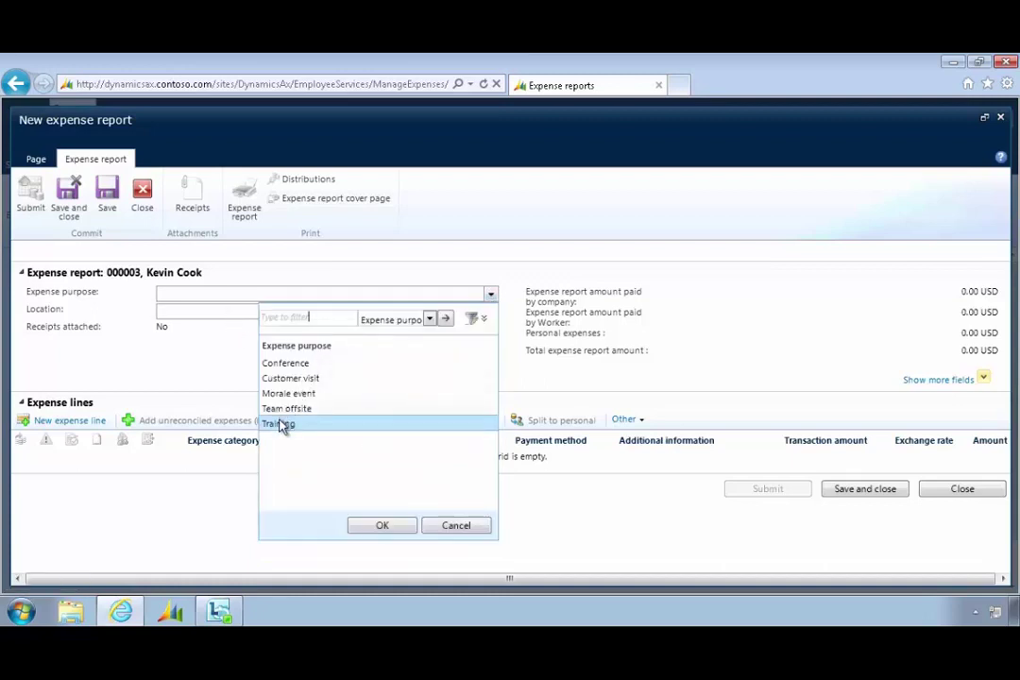
{"action": "left_click", "coordinate": [376, 526]}
{"action": "left_click", "coordinate": [194, 312]}
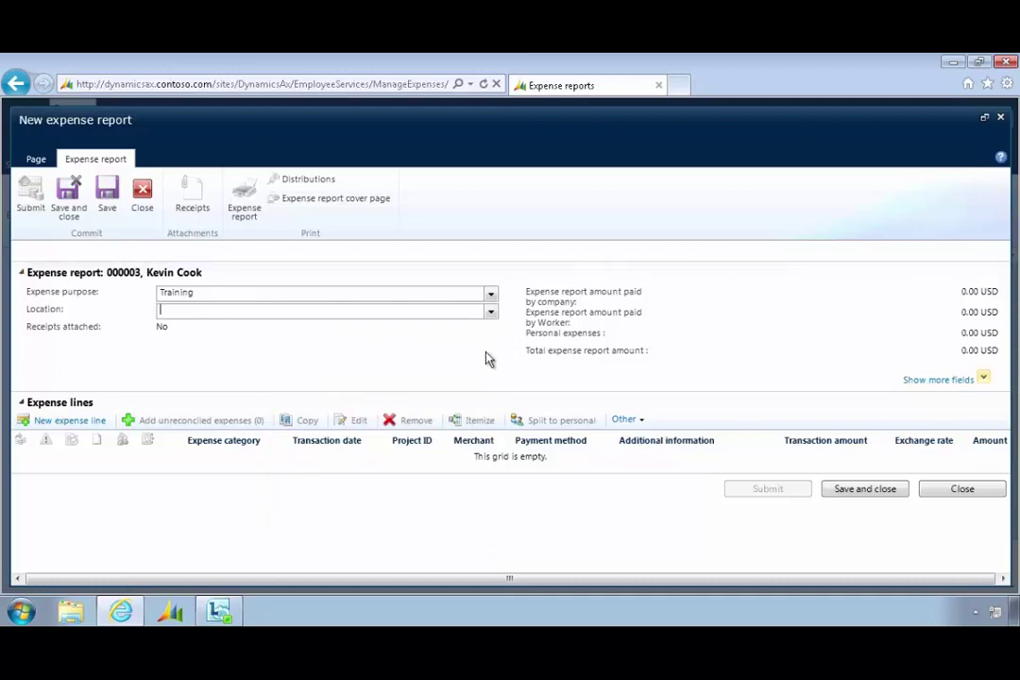
{"action": "left_click", "coordinate": [490, 312]}
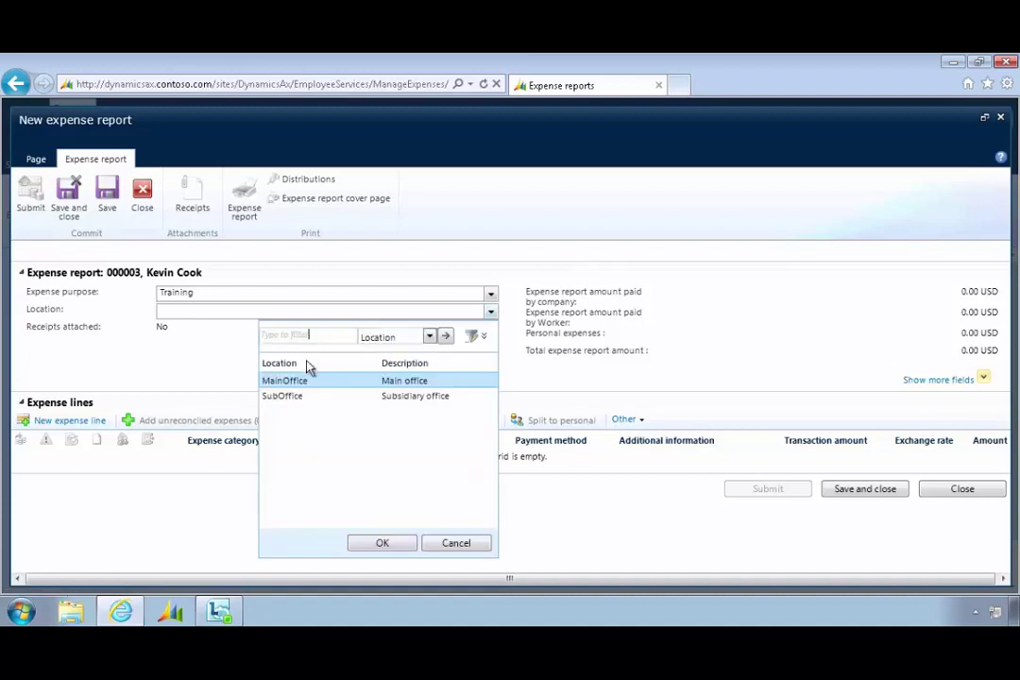
{"action": "left_click", "coordinate": [287, 381]}
{"action": "left_click", "coordinate": [383, 544]}
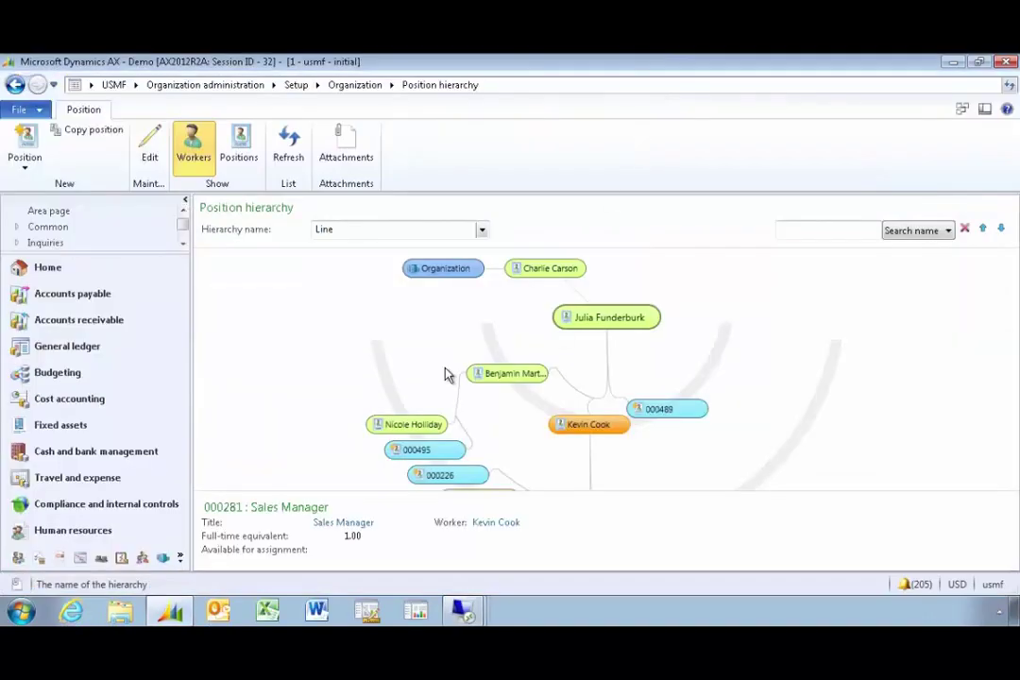
Open the Travel and expense area page and briefly view the Travel locations setup.
{"action": "left_click", "coordinate": [109, 478]}
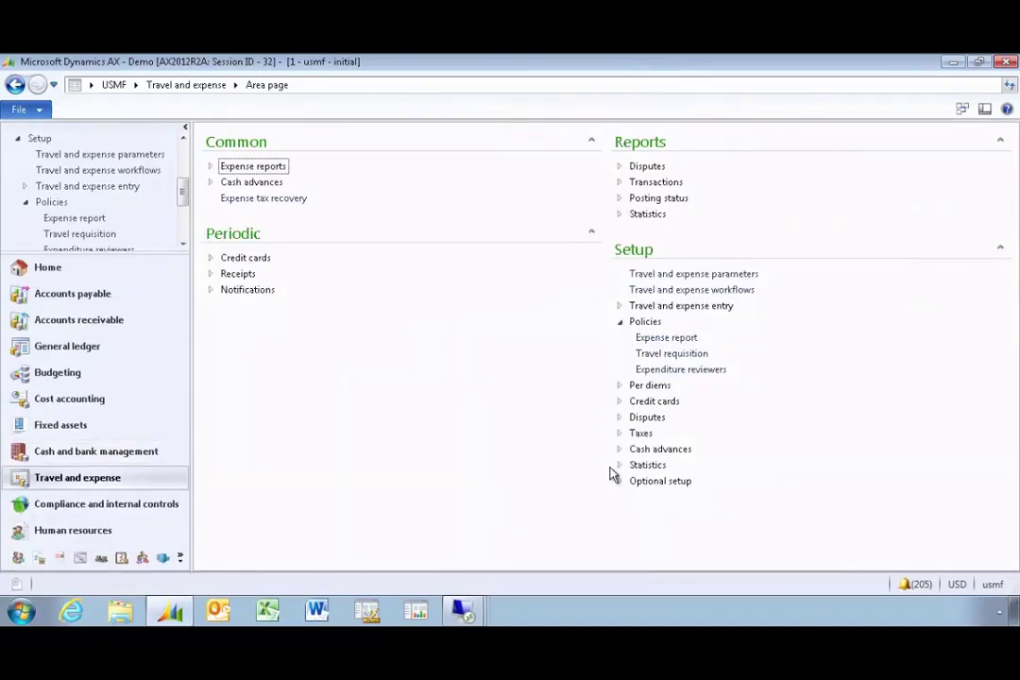
{"action": "left_click", "coordinate": [619, 481]}
{"action": "left_click", "coordinate": [650, 530]}
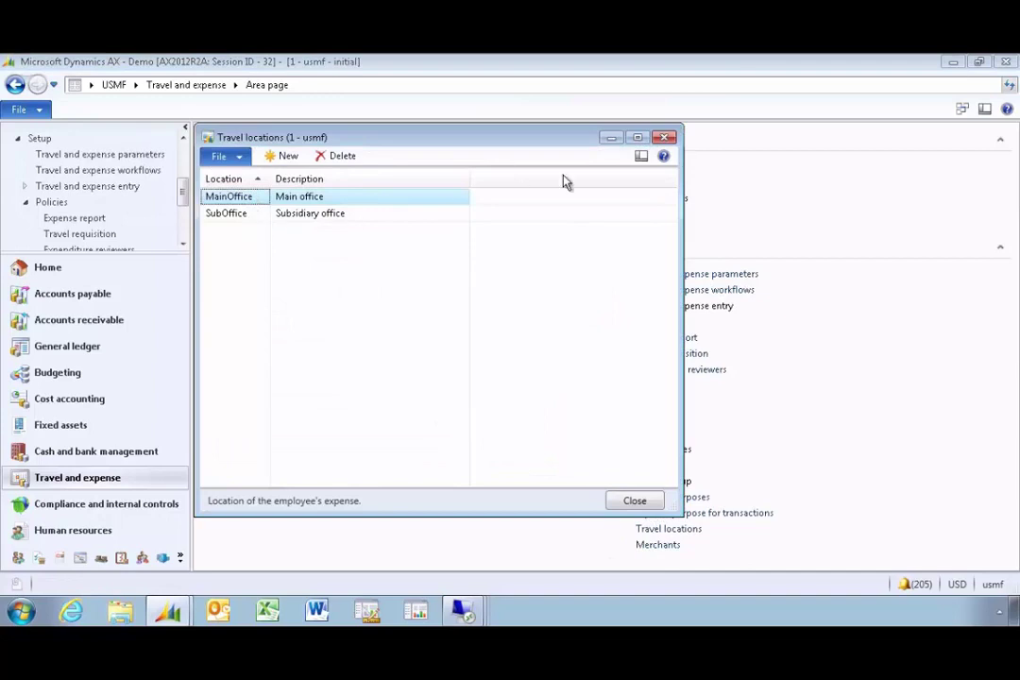
{"action": "left_click", "coordinate": [665, 138]}
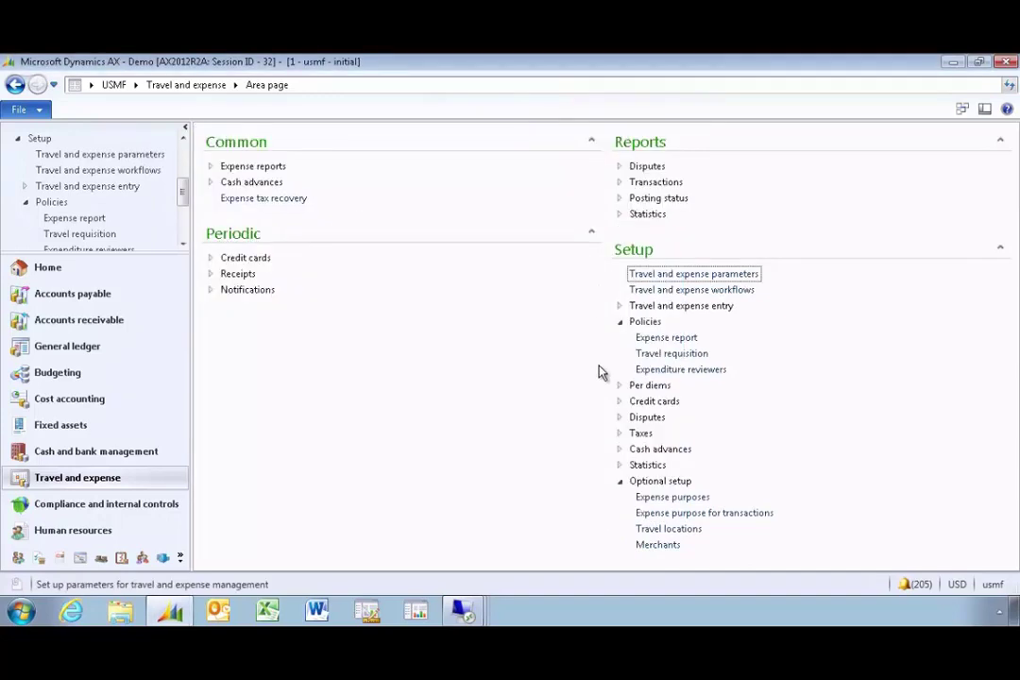
Review the Transaction fields visibility in Display fields, then close the form.
{"action": "left_click", "coordinate": [619, 306]}
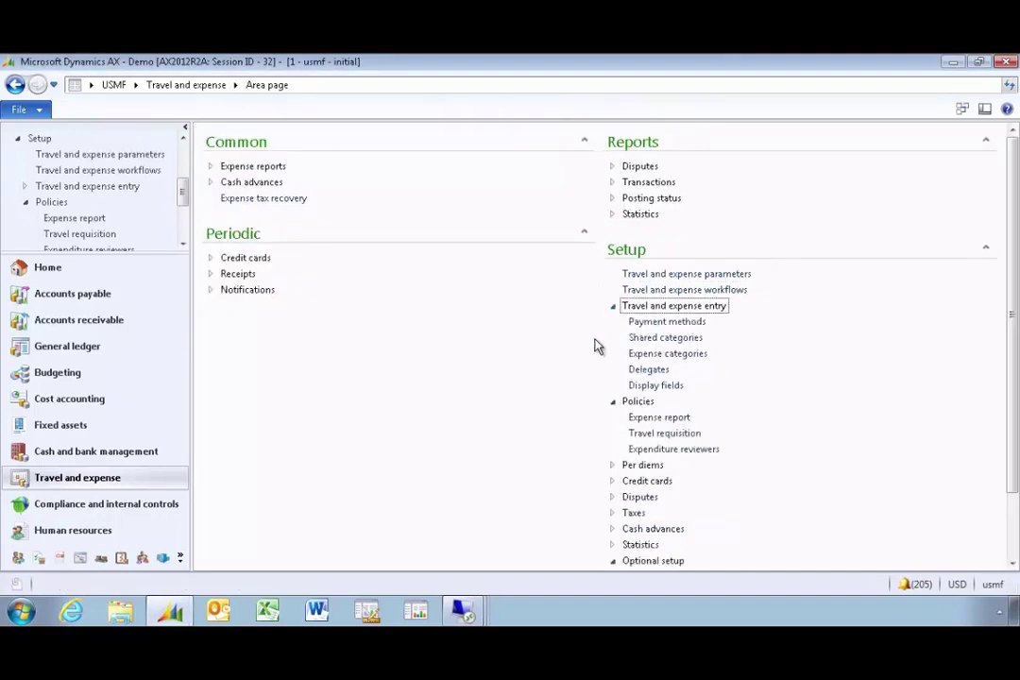
{"action": "left_click", "coordinate": [650, 385]}
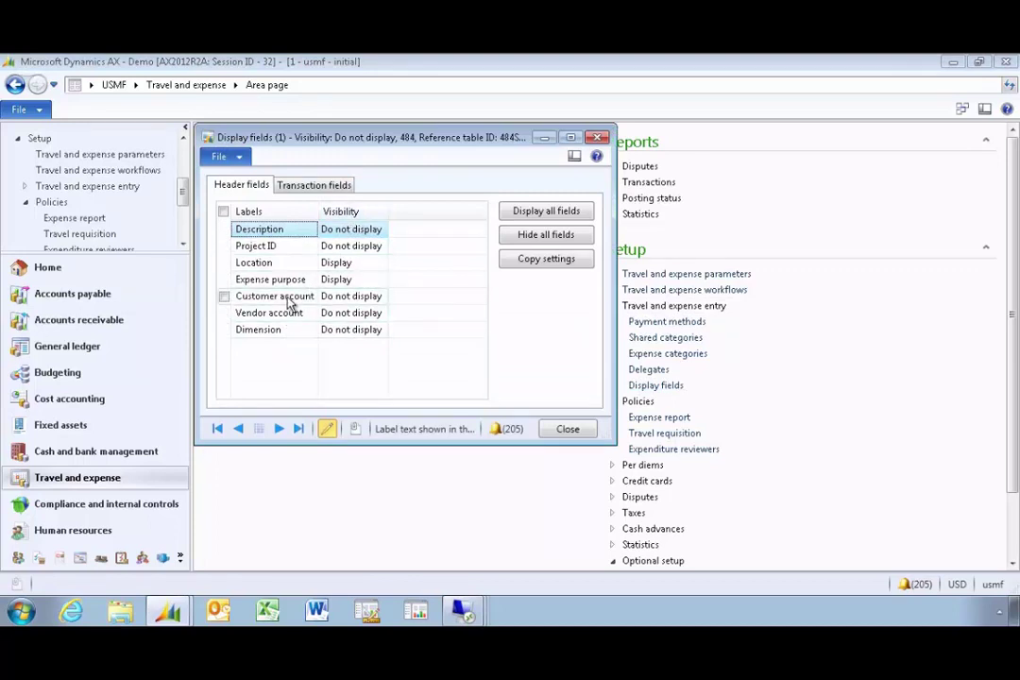
{"action": "left_click", "coordinate": [309, 186]}
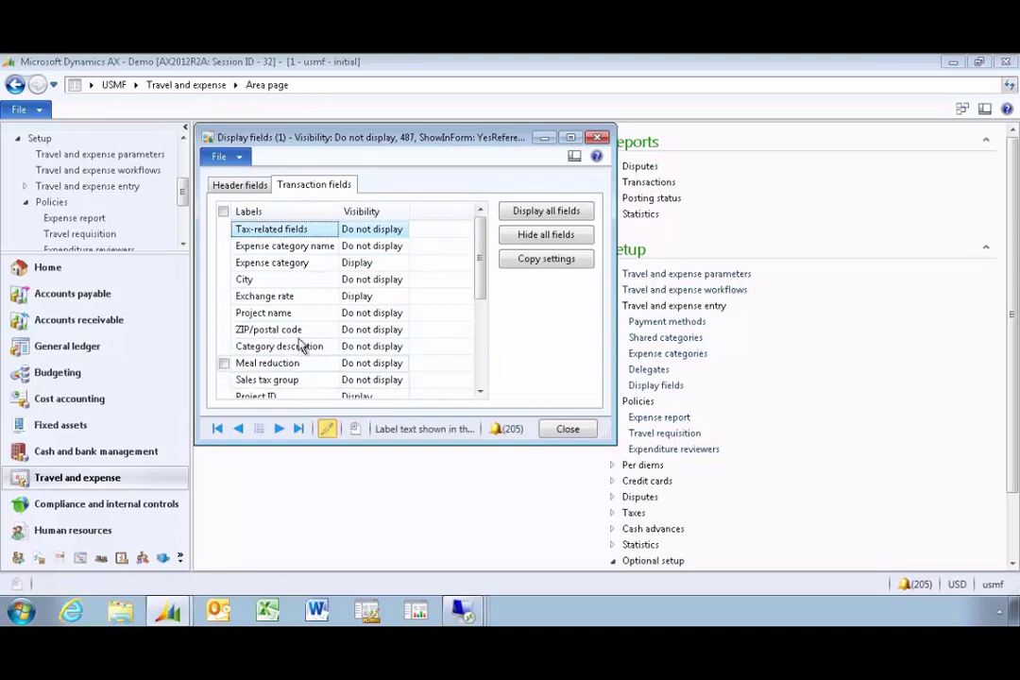
{"action": "left_click_drag", "start_coordinate": [321, 141], "coordinate": [342, 159]}
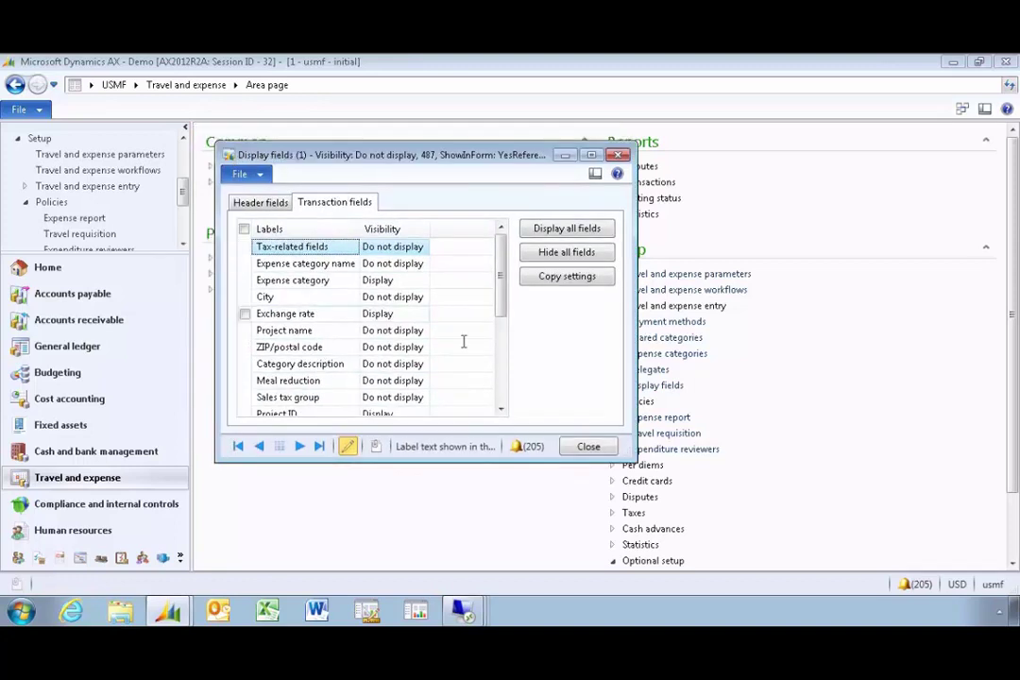
{"action": "left_click", "coordinate": [619, 156]}
In the remote session, start a new expense line with the Meal category.
{"action": "mouse_move", "coordinate": [470, 607]}
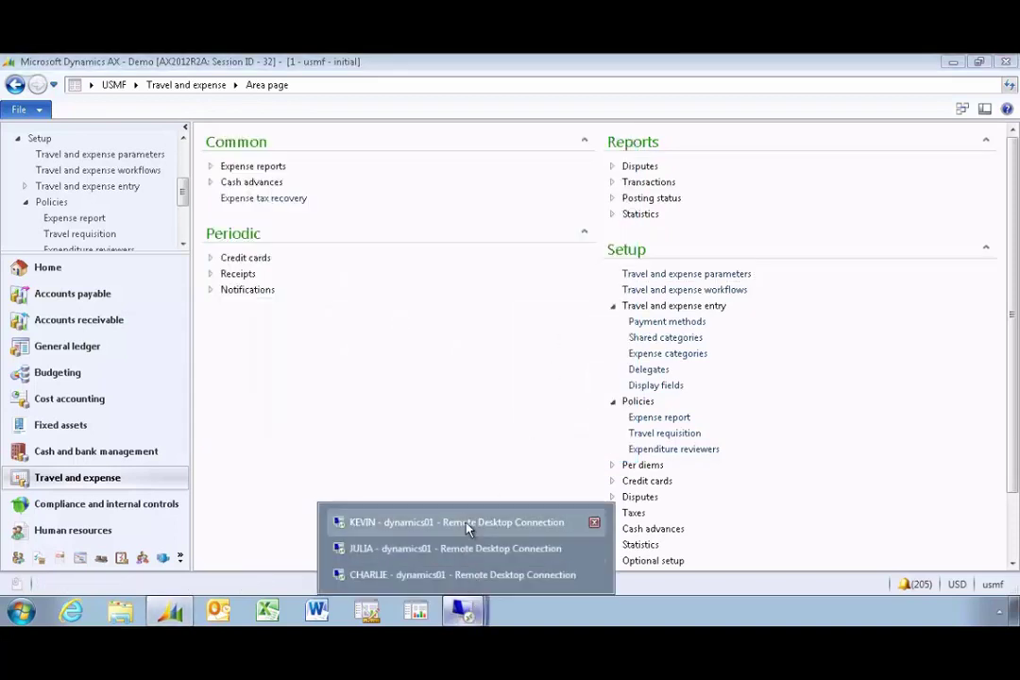
{"action": "left_click", "coordinate": [467, 522]}
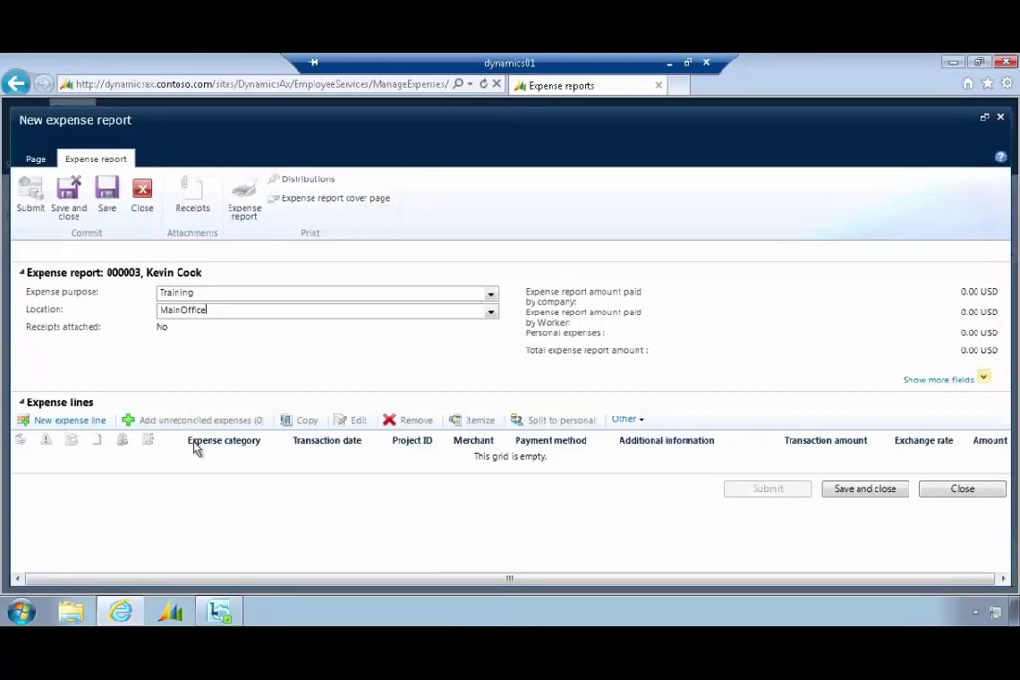
{"action": "left_click", "coordinate": [99, 425]}
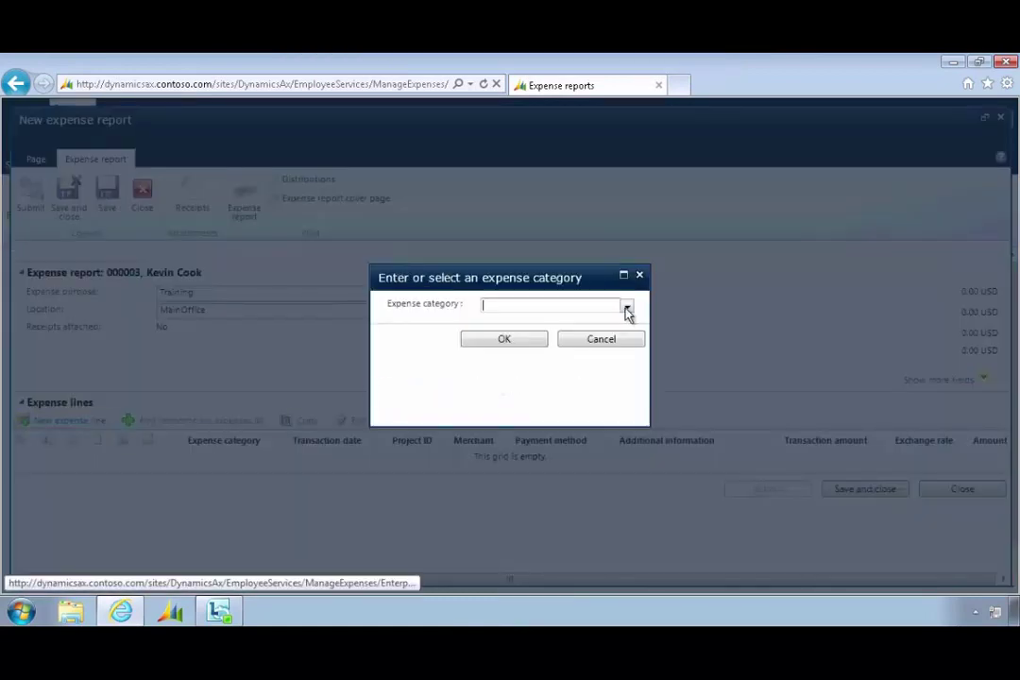
{"action": "left_click", "coordinate": [628, 310]}
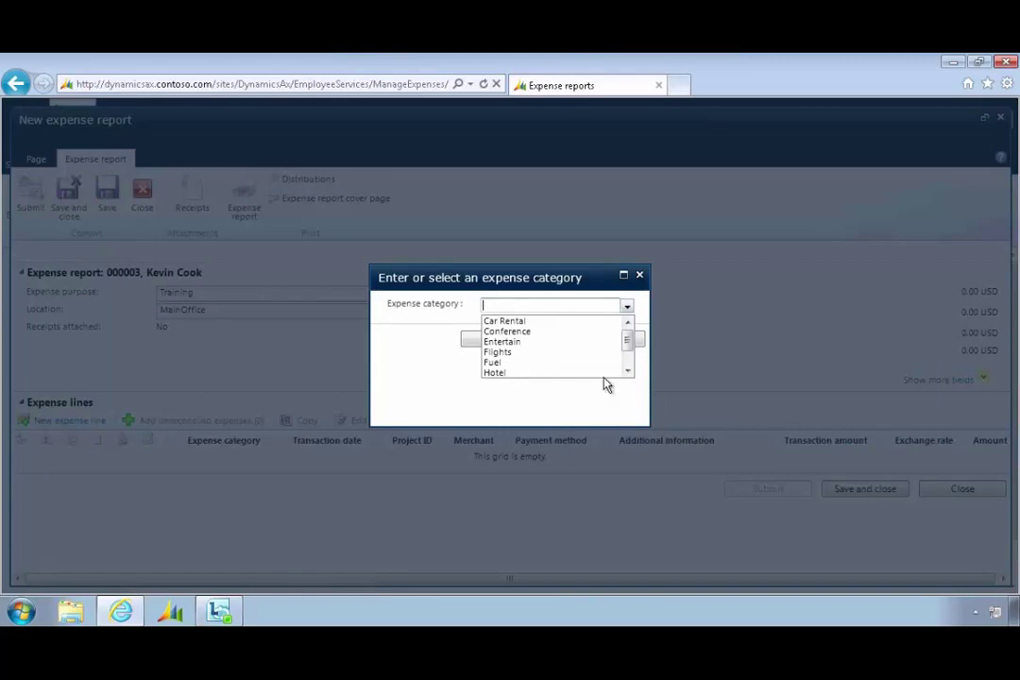
{"action": "left_click", "coordinate": [630, 375]}
{"action": "left_click", "coordinate": [630, 375]}
{"action": "left_click", "coordinate": [493, 353]}
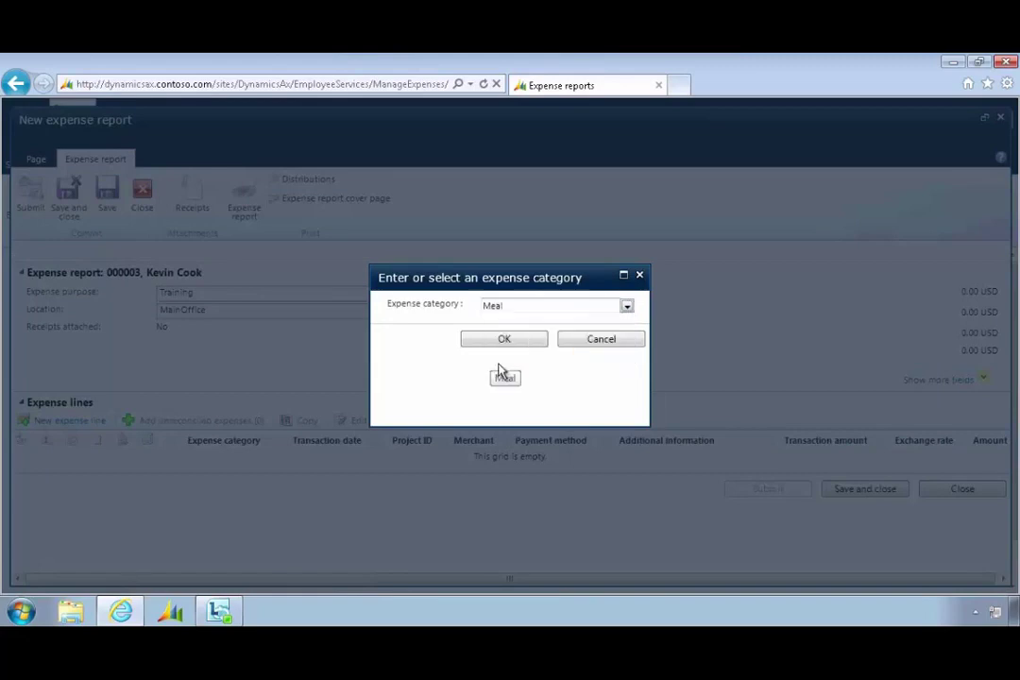
{"action": "left_click", "coordinate": [485, 342]}
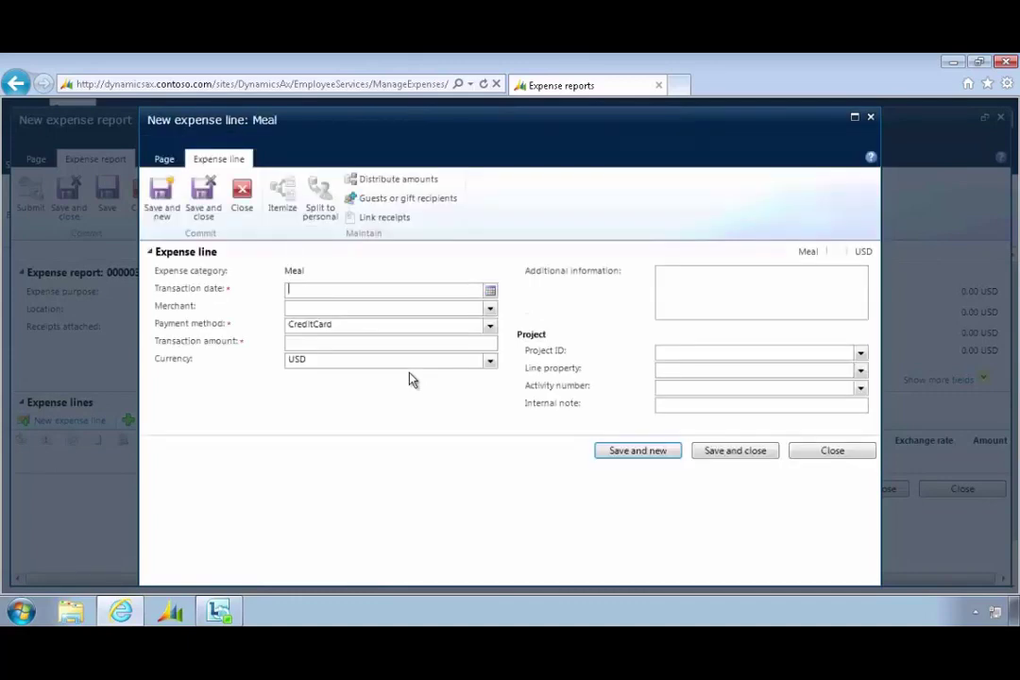
Set date 1/14/2013, merchant Fourth Coffee and amount 60, then save and close the line.
{"action": "left_click", "coordinate": [490, 291]}
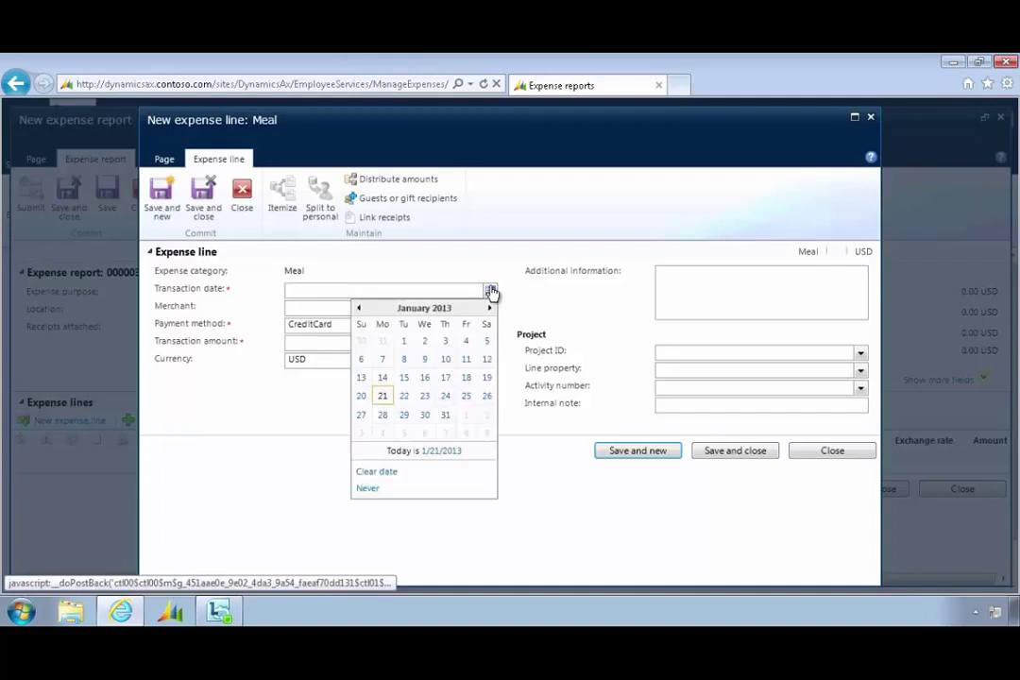
{"action": "left_click", "coordinate": [383, 396]}
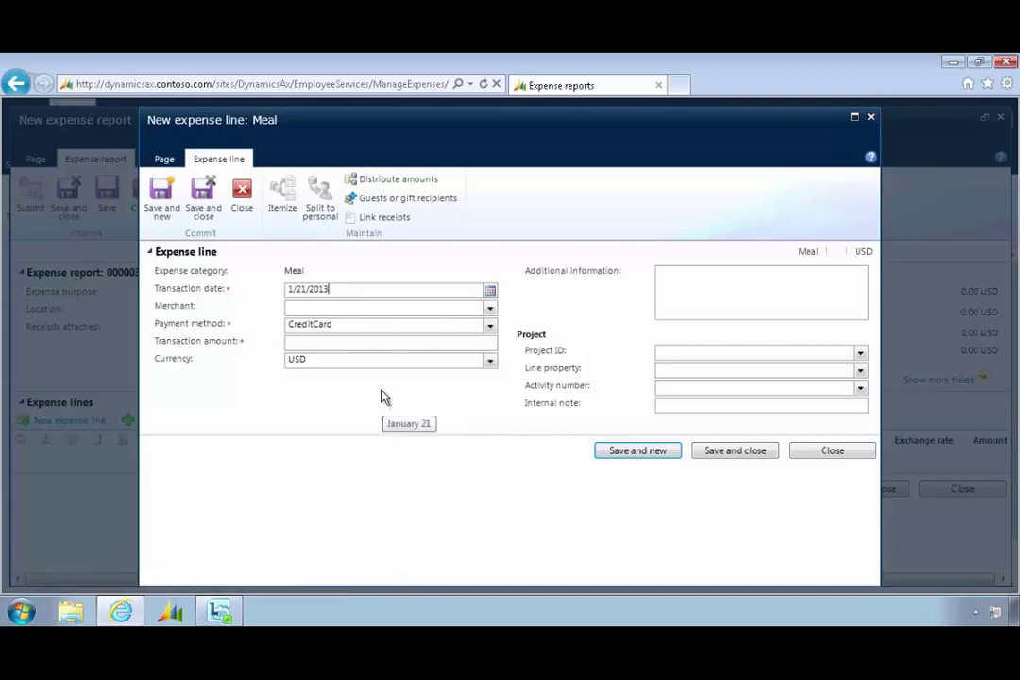
{"action": "left_click", "coordinate": [490, 291]}
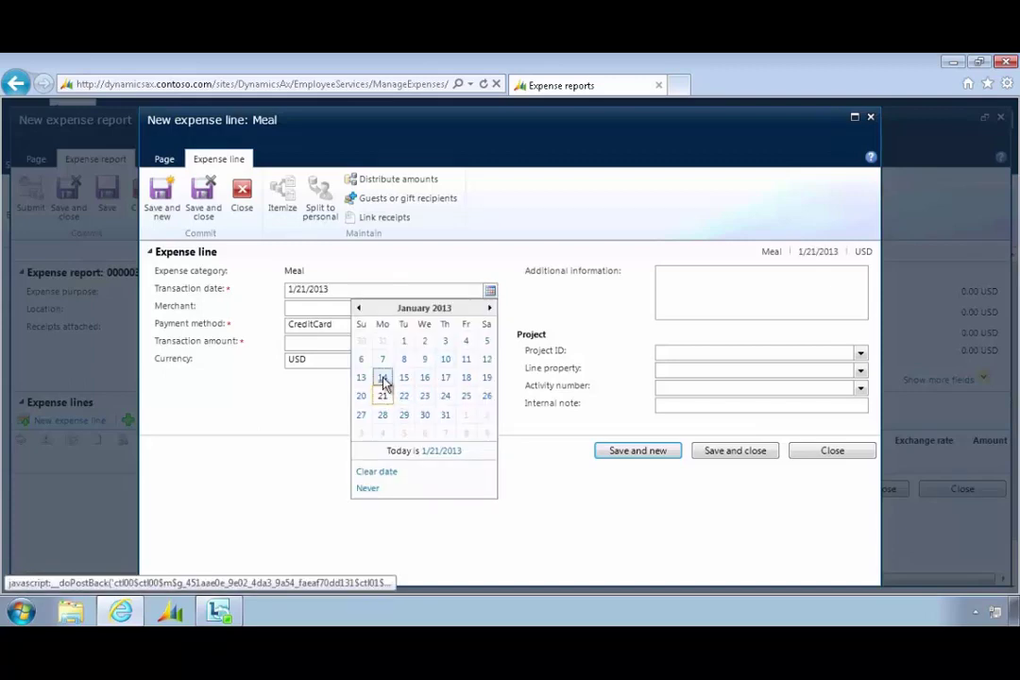
{"action": "left_click", "coordinate": [383, 377]}
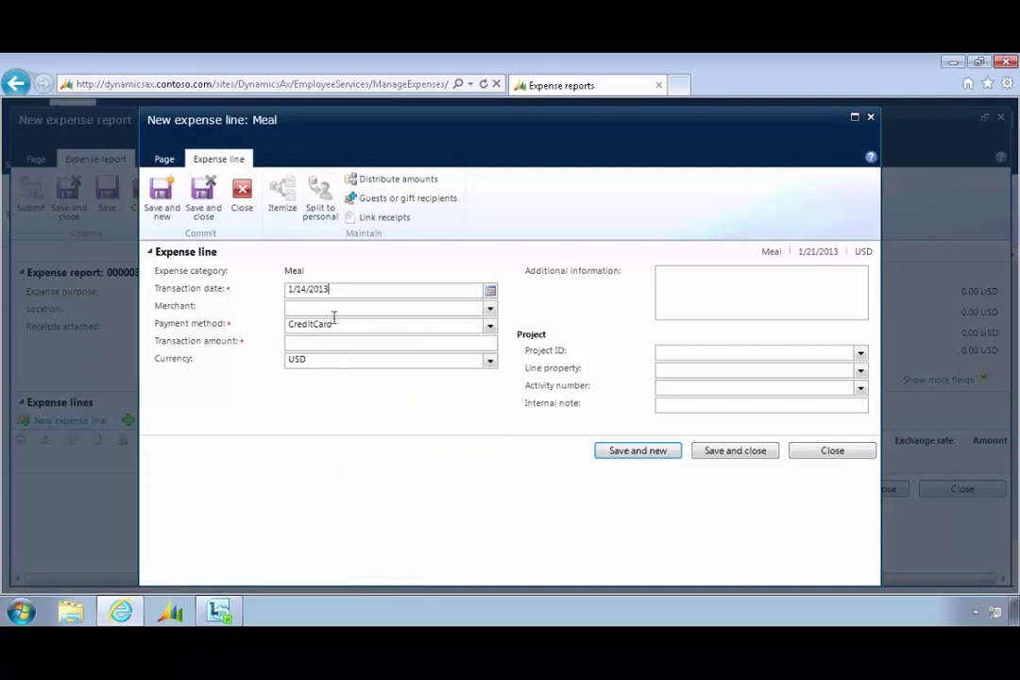
{"action": "left_click", "coordinate": [491, 309]}
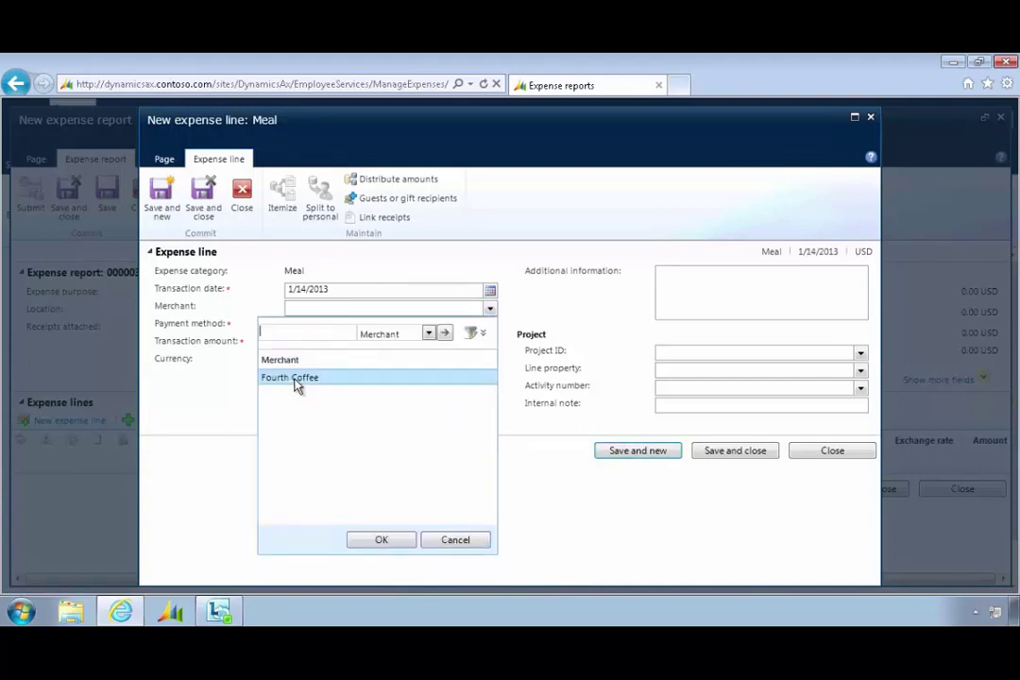
{"action": "left_click", "coordinate": [292, 379]}
{"action": "double_click", "coordinate": [326, 379]}
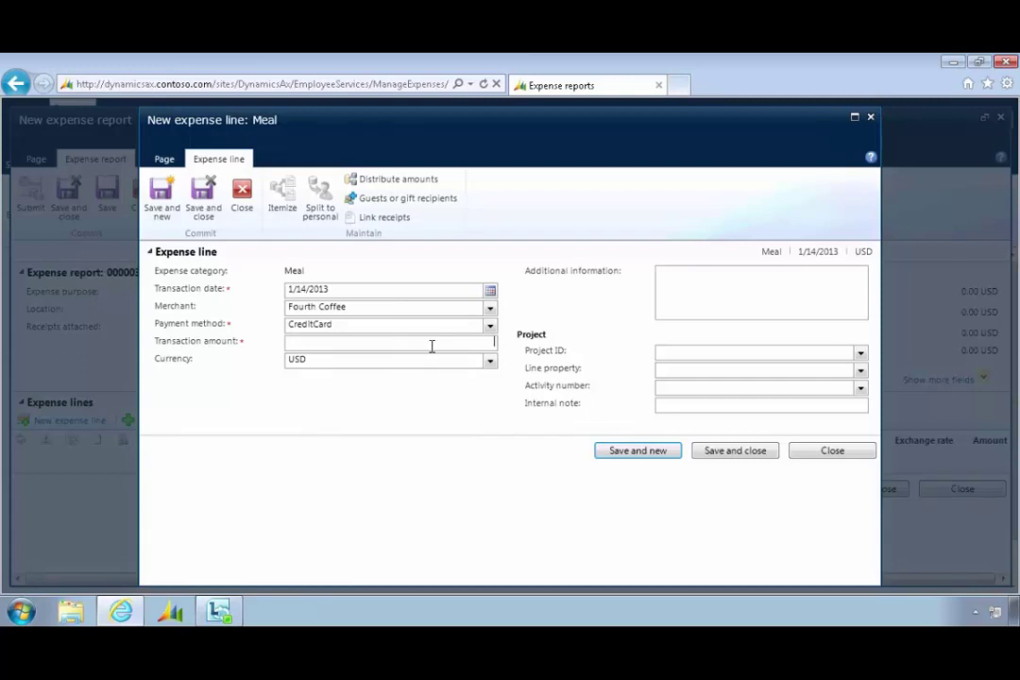
{"action": "key", "text": "Tab"}
{"action": "left_click", "coordinate": [724, 453]}
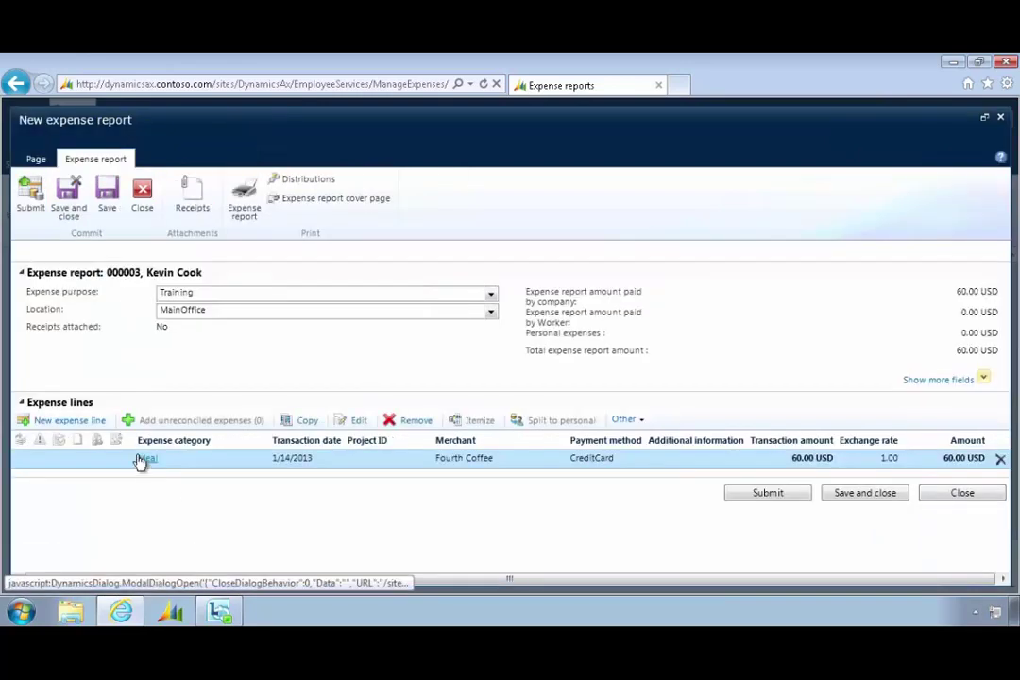
Start another new expense line with the Entertain category.
{"action": "left_click", "coordinate": [102, 424]}
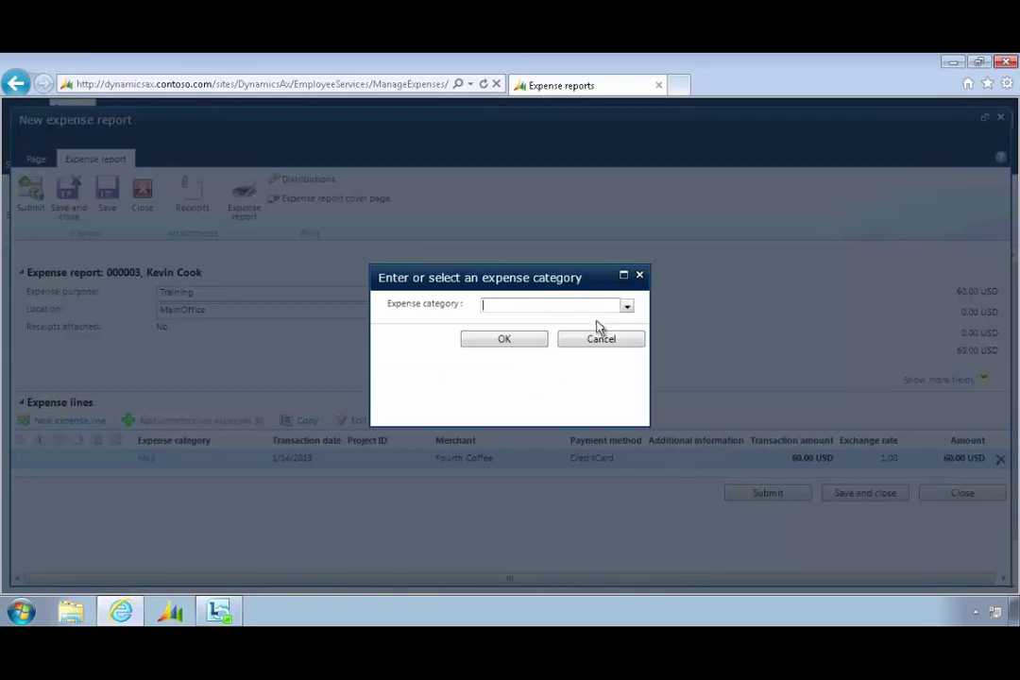
{"action": "left_click", "coordinate": [627, 306]}
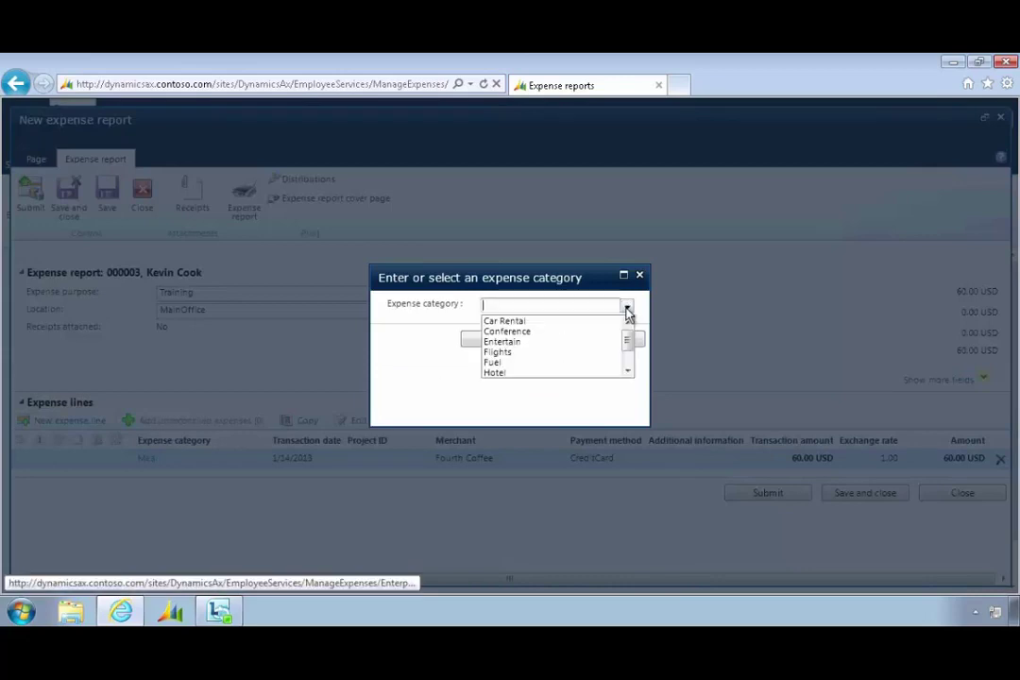
{"action": "left_click", "coordinate": [629, 372]}
{"action": "left_click", "coordinate": [629, 372]}
{"action": "left_click", "coordinate": [630, 372]}
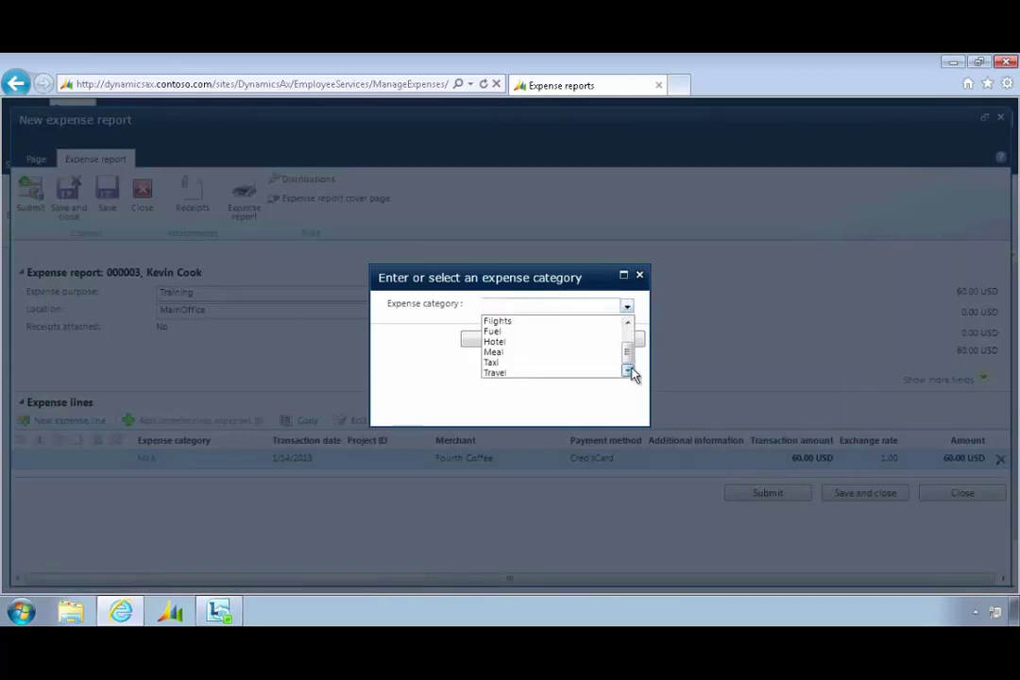
{"action": "left_click", "coordinate": [627, 323]}
{"action": "left_click", "coordinate": [628, 322]}
{"action": "left_click", "coordinate": [628, 322]}
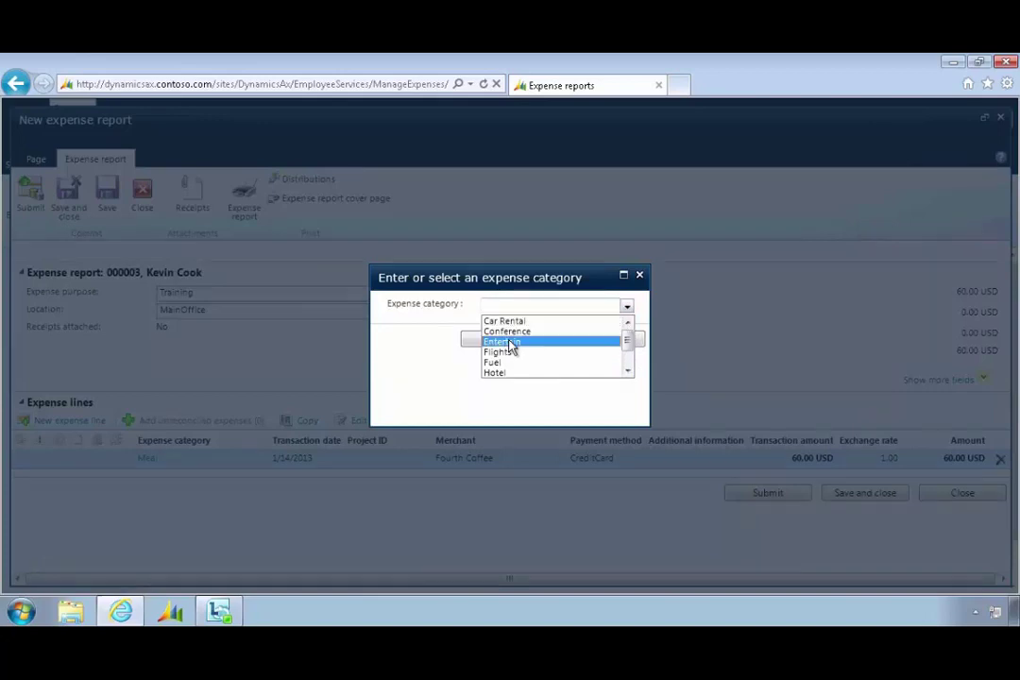
{"action": "left_click", "coordinate": [503, 342]}
{"action": "left_click", "coordinate": [476, 342]}
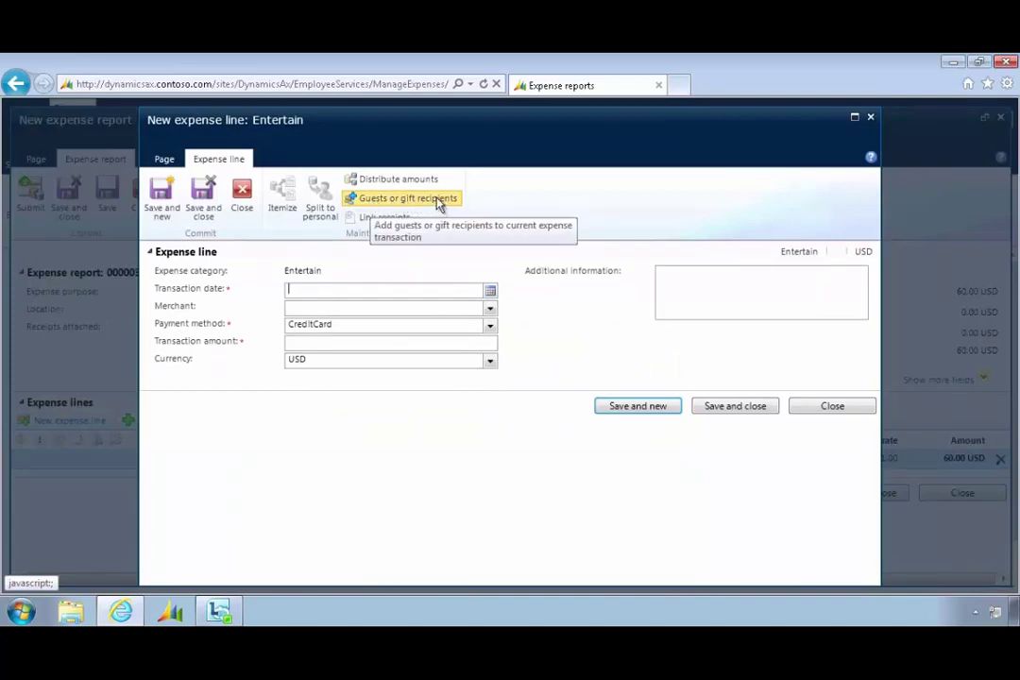
Set date 1/14/2013, merchant Coho Vineyard & Winery and amount 120, then open the guests list.
{"action": "left_click", "coordinate": [490, 292]}
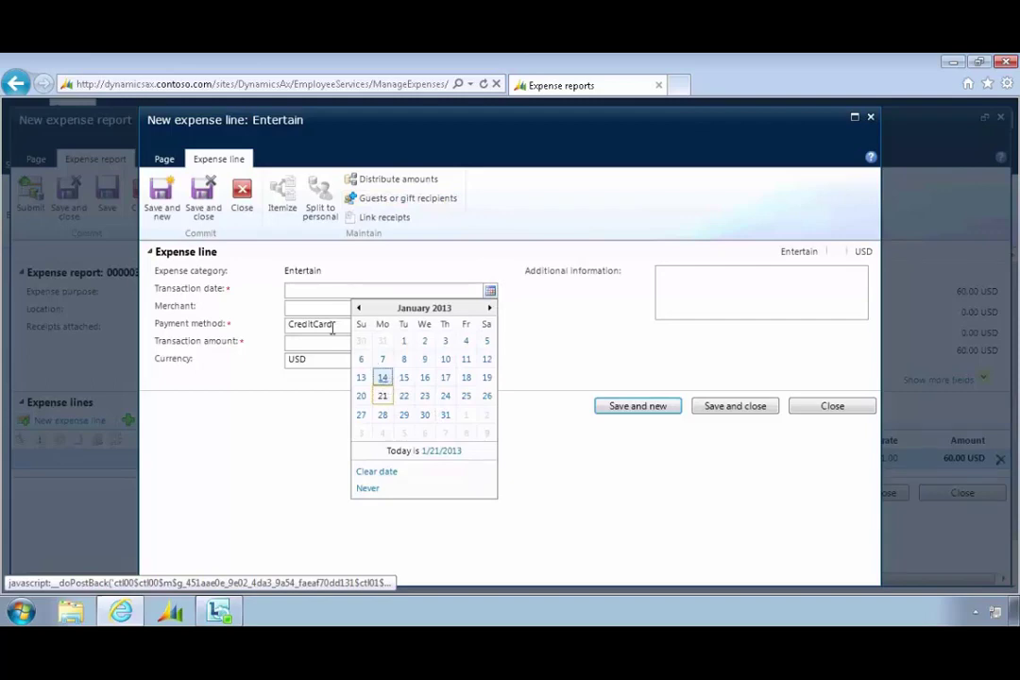
{"action": "left_click", "coordinate": [382, 377]}
{"action": "left_click", "coordinate": [490, 309]}
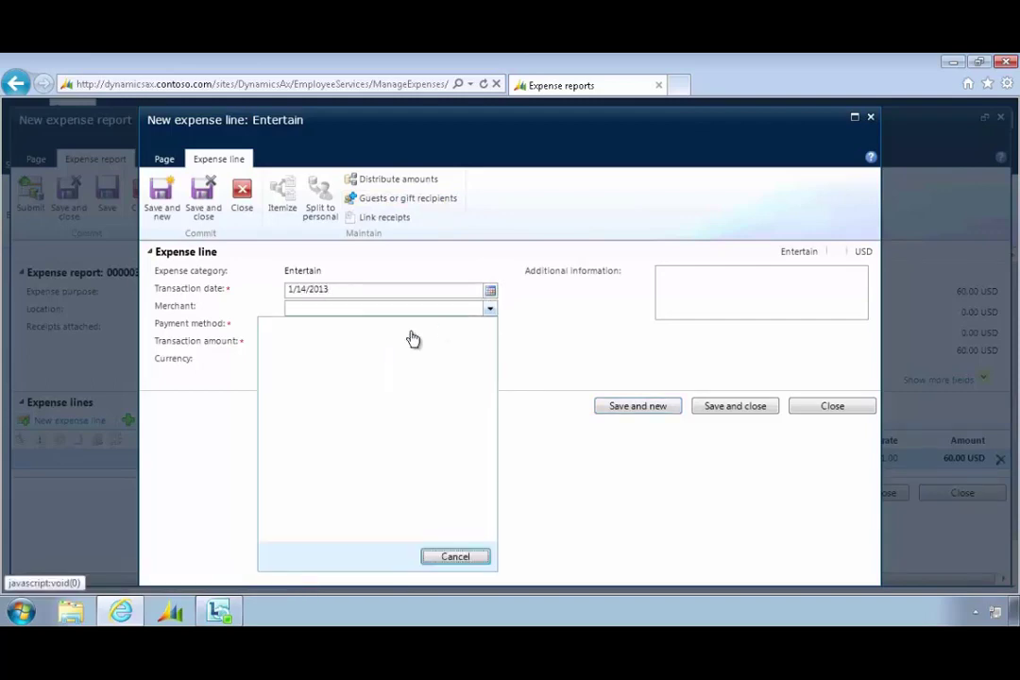
{"action": "left_click", "coordinate": [296, 386]}
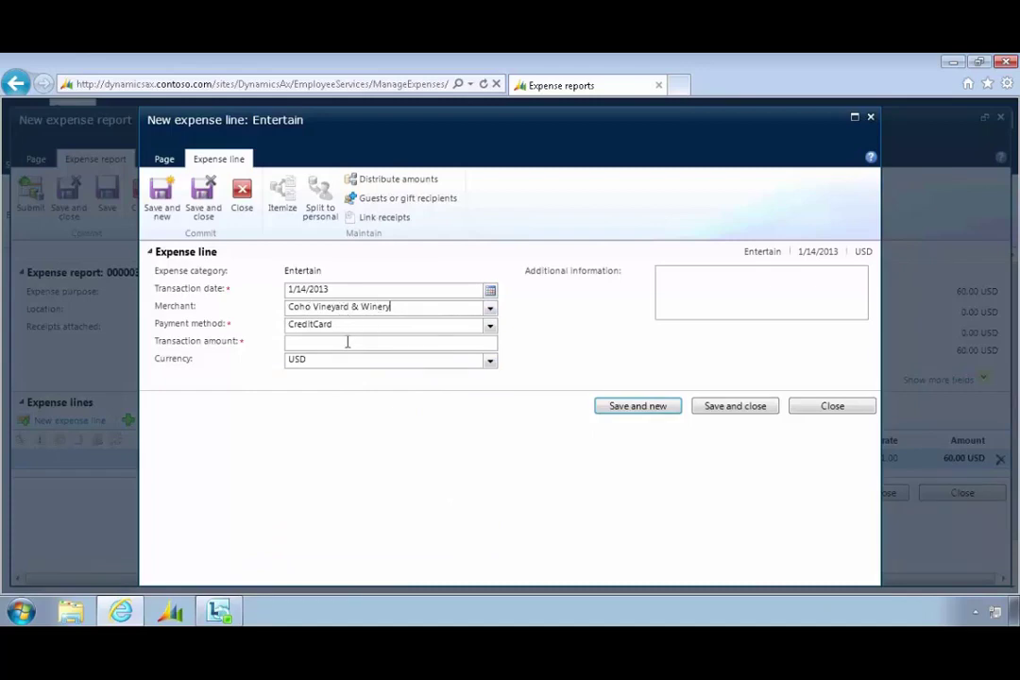
{"action": "left_click", "coordinate": [392, 347]}
{"action": "key", "text": "Tab"}
{"action": "left_click", "coordinate": [392, 207]}
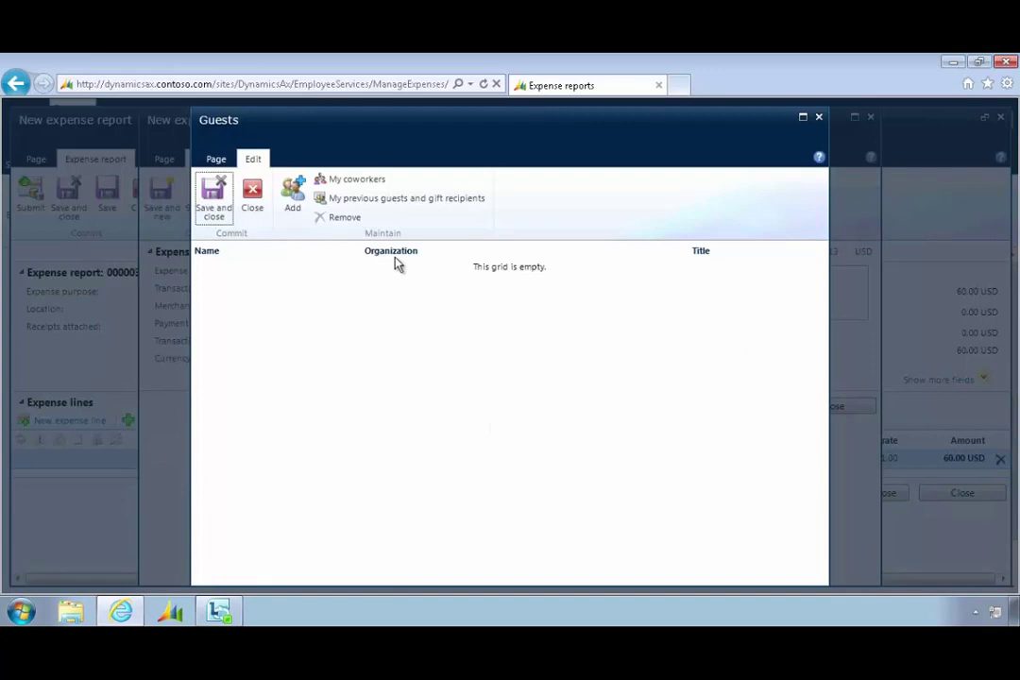
Add a guest row with the guest's name, company Company A and title Manager.
{"action": "left_click", "coordinate": [292, 196]}
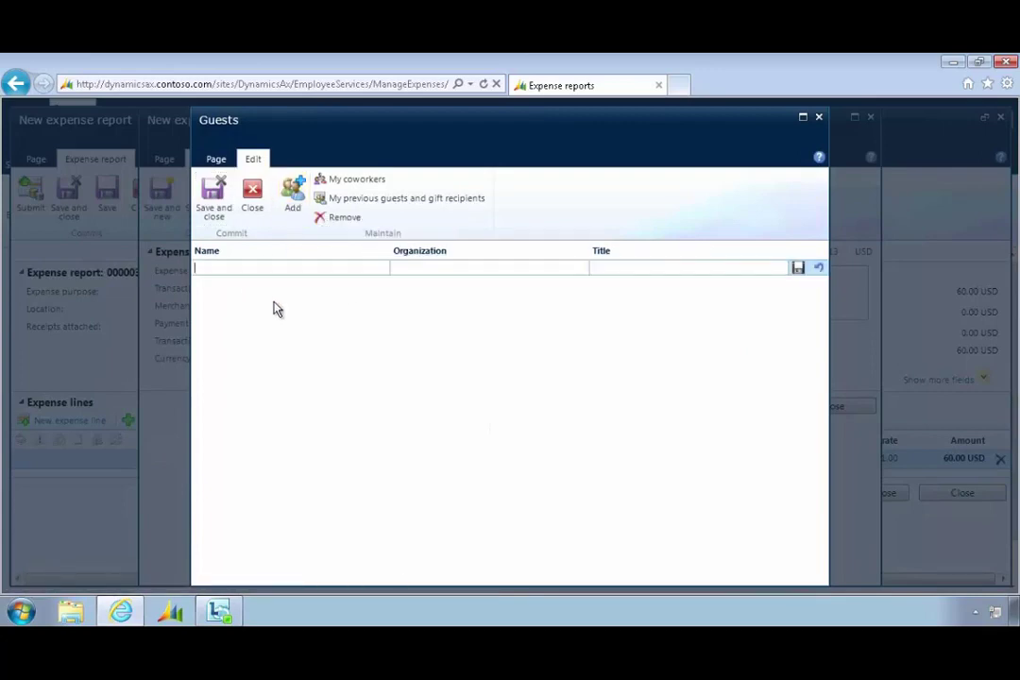
{"action": "type", "text": "James"}
{"action": "type", "text": "C"}
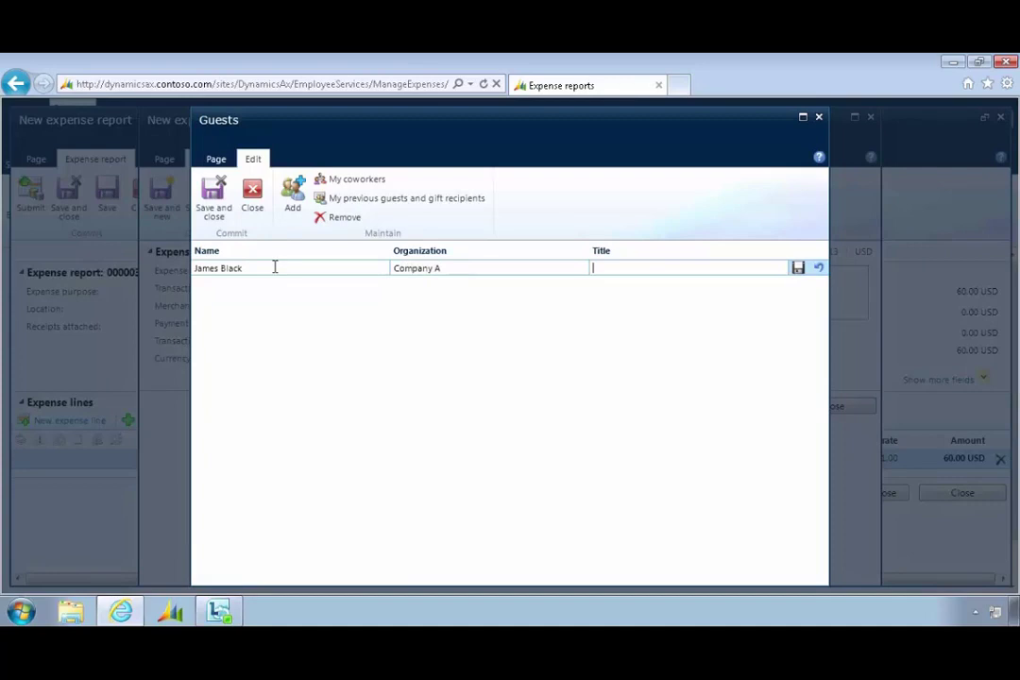
{"action": "type", "text": "Manager"}
Add the President from My coworkers as a guest, then save the guests and the Entertain line.
{"action": "left_click", "coordinate": [343, 186]}
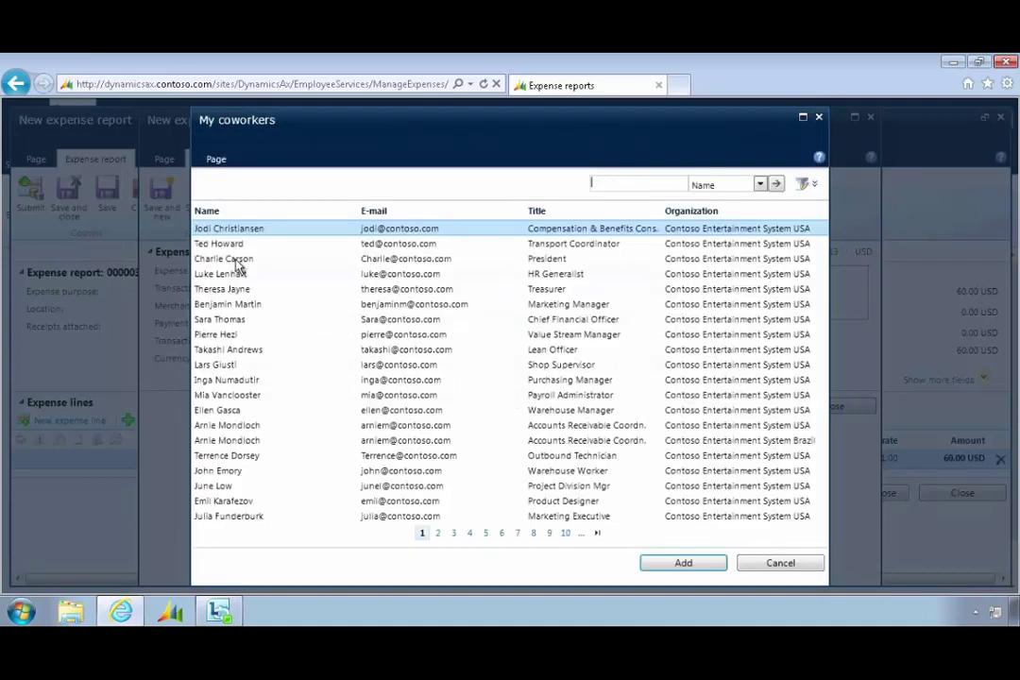
{"action": "left_click", "coordinate": [229, 261]}
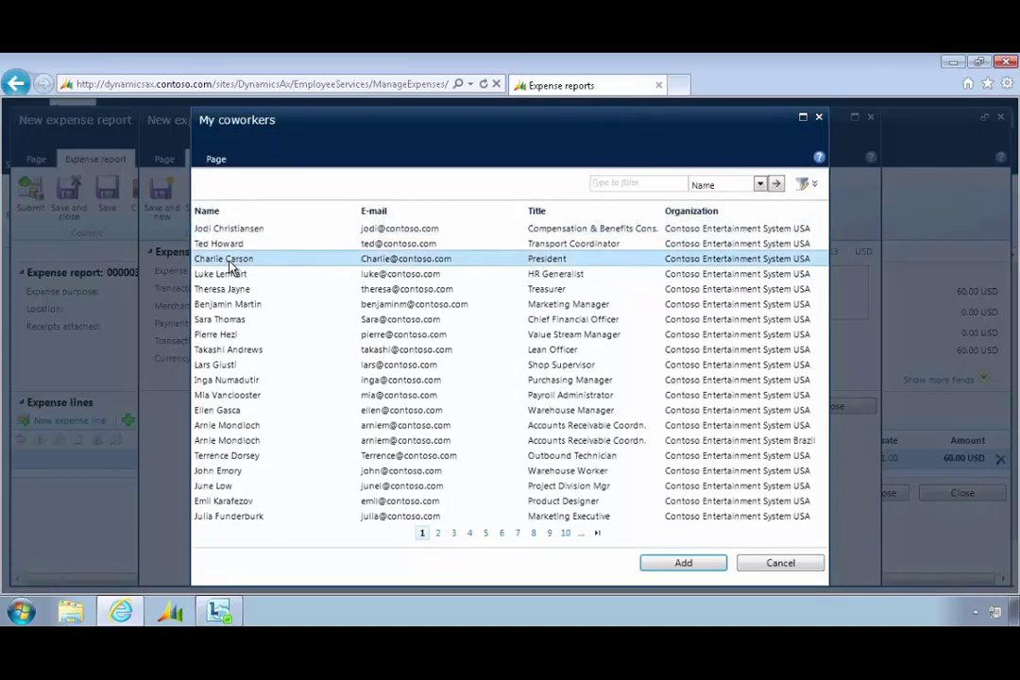
{"action": "left_click", "coordinate": [658, 567]}
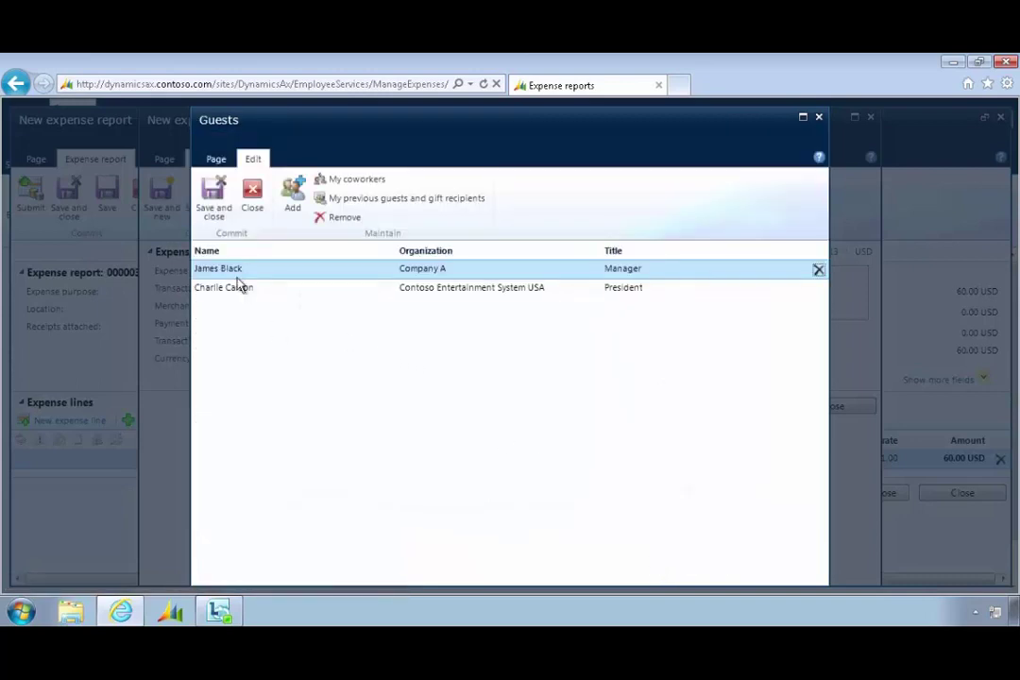
{"action": "left_click", "coordinate": [216, 200]}
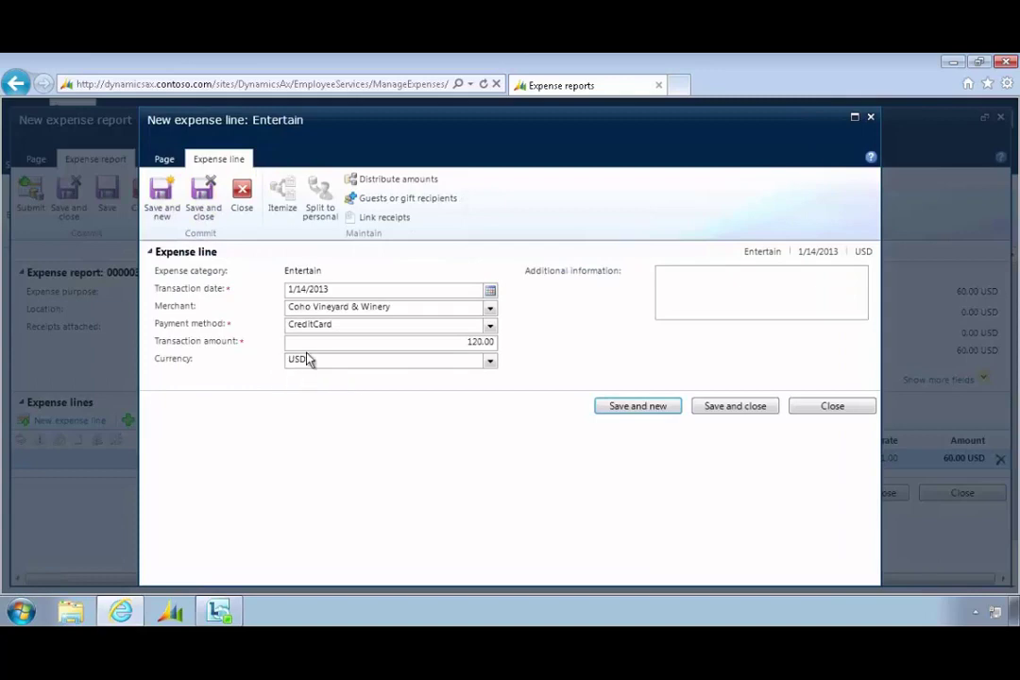
{"action": "left_click", "coordinate": [757, 411]}
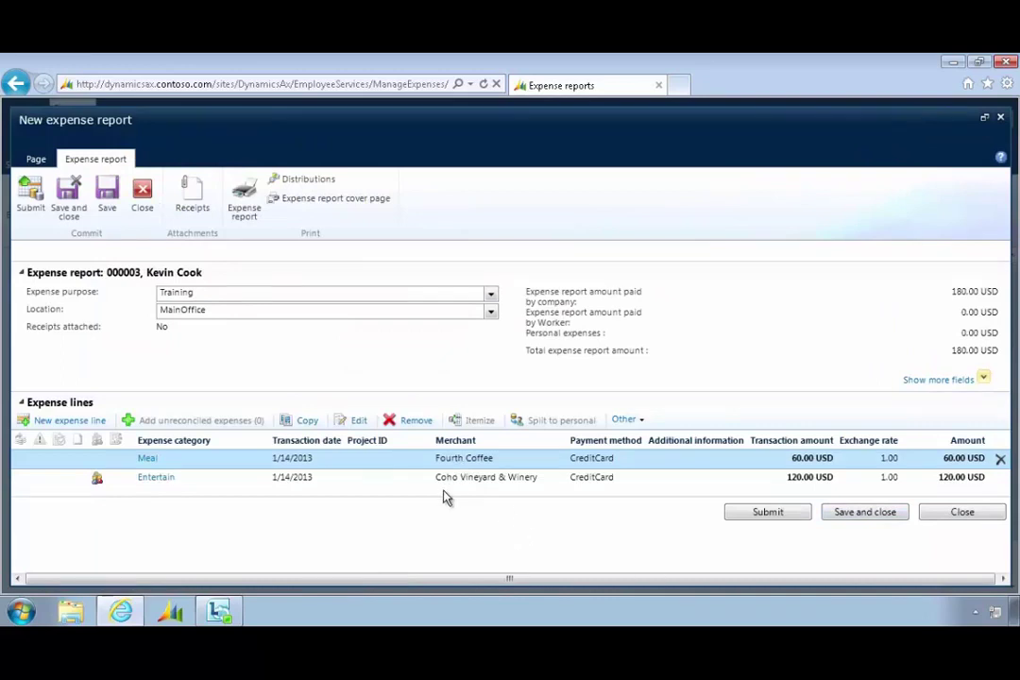
Select the Entertain line and choose Distribute amounts from the Other menu.
{"action": "left_click", "coordinate": [462, 482]}
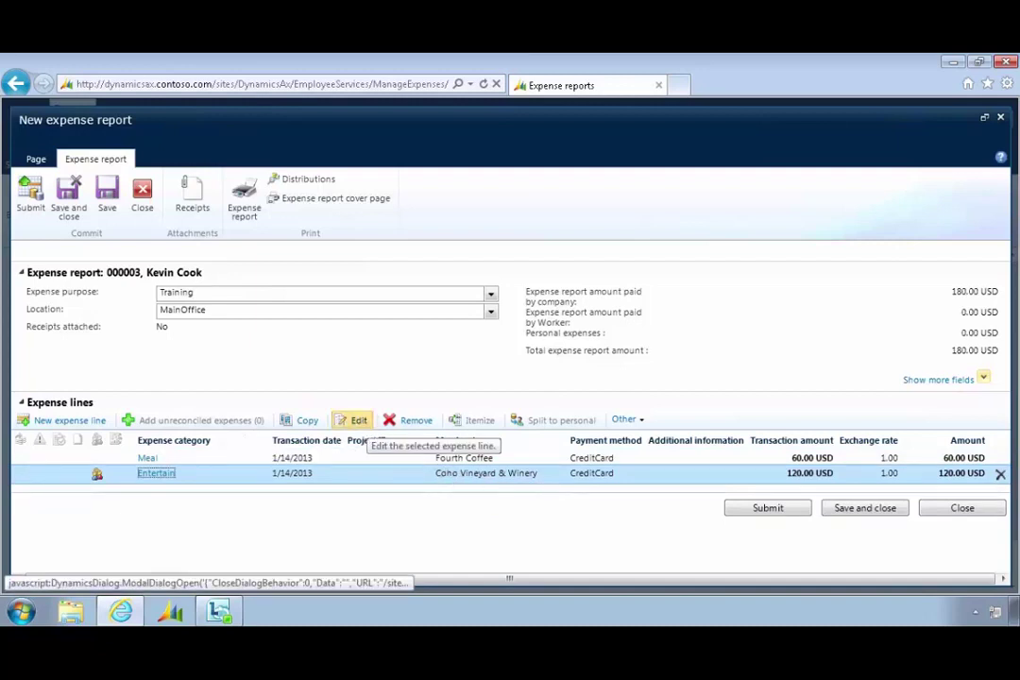
{"action": "left_click", "coordinate": [359, 422]}
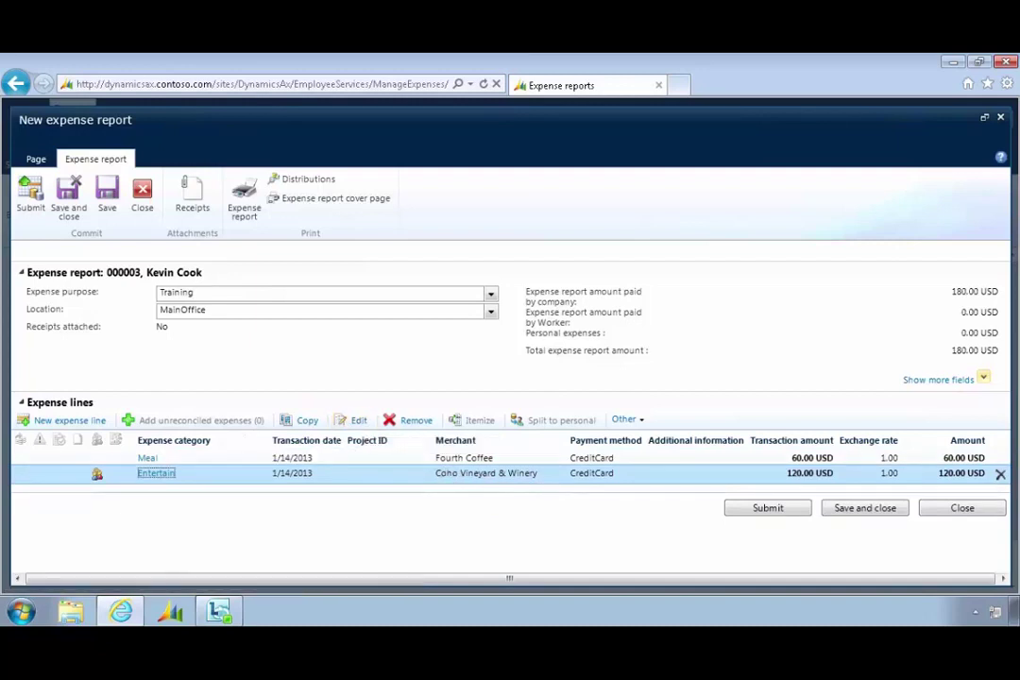
{"action": "left_click", "coordinate": [646, 421]}
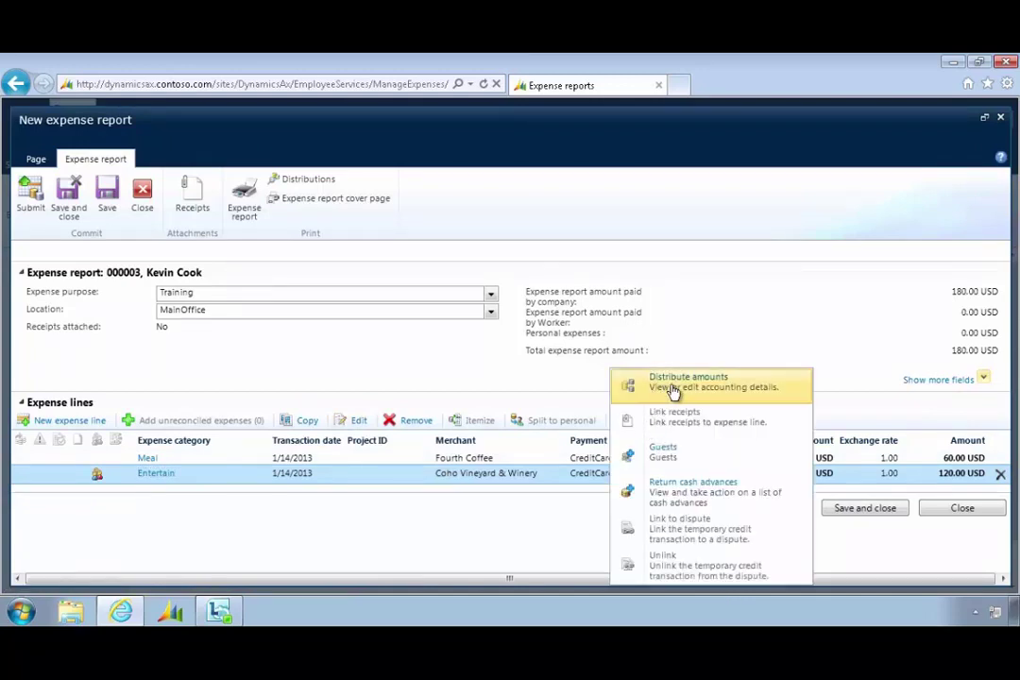
{"action": "left_click", "coordinate": [675, 389]}
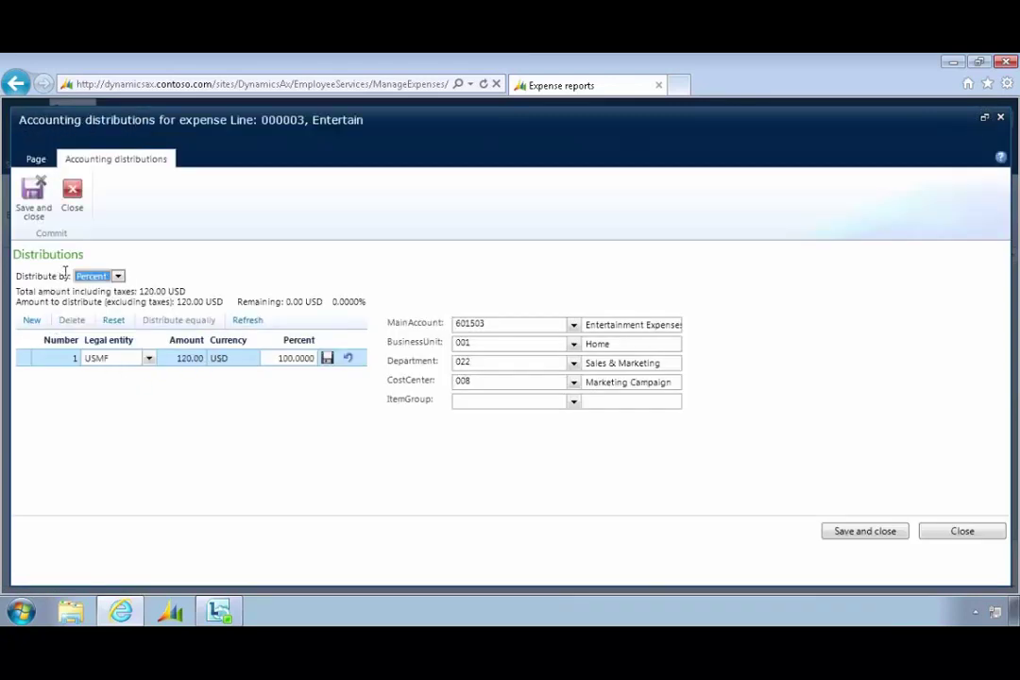
Keep Distribute by set to Percent and close the distributions form unchanged.
{"action": "left_click", "coordinate": [119, 278]}
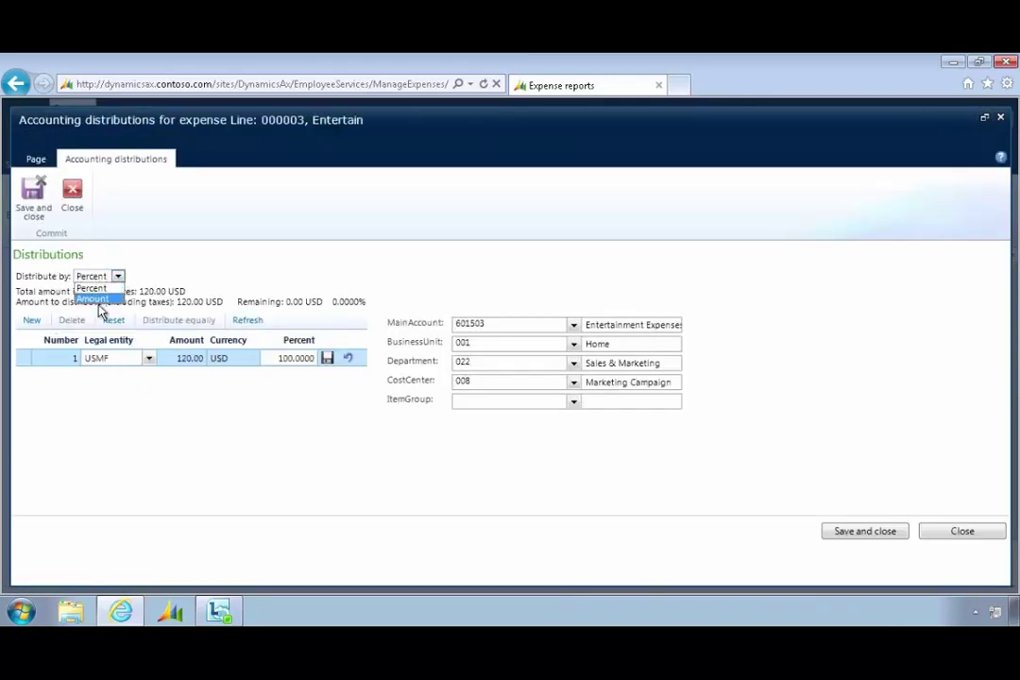
{"action": "left_click", "coordinate": [137, 274]}
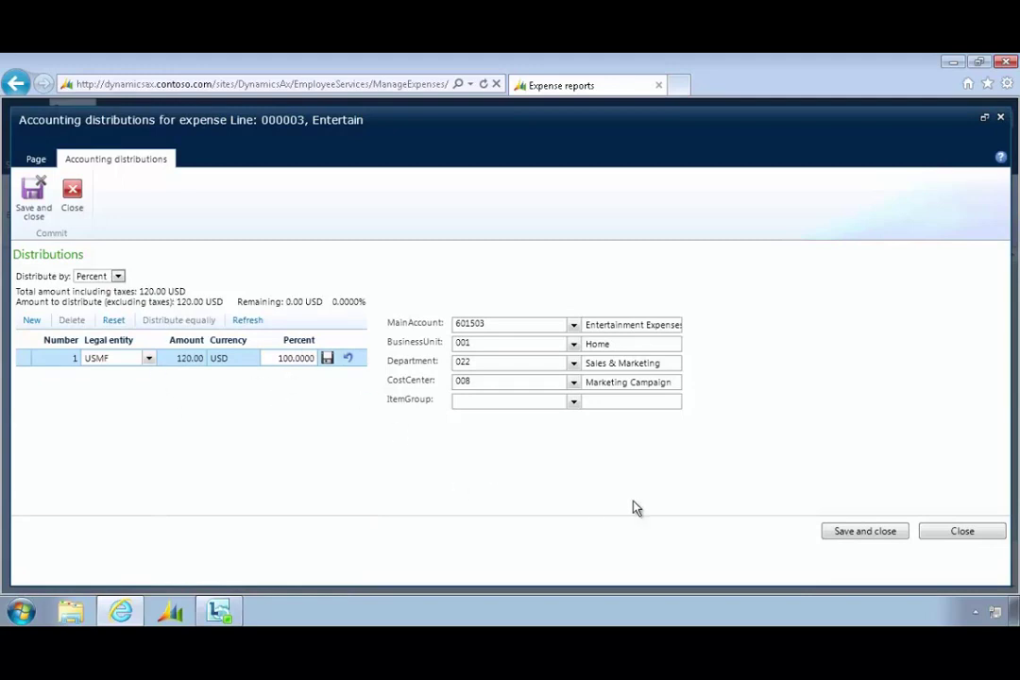
{"action": "left_click", "coordinate": [953, 532]}
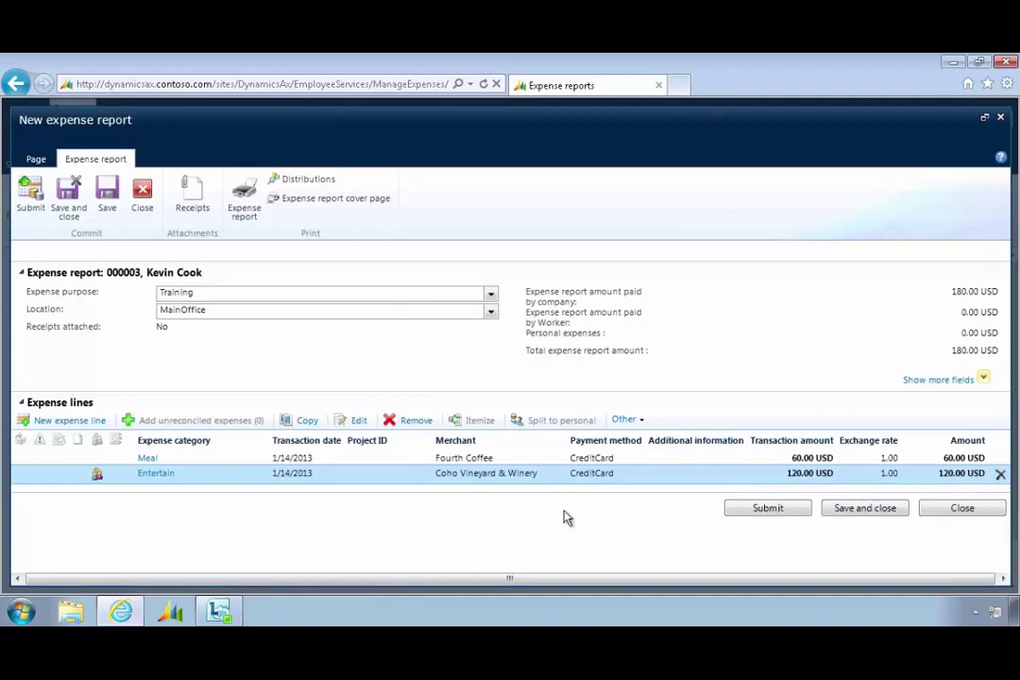
{"action": "left_click", "coordinate": [288, 459]}
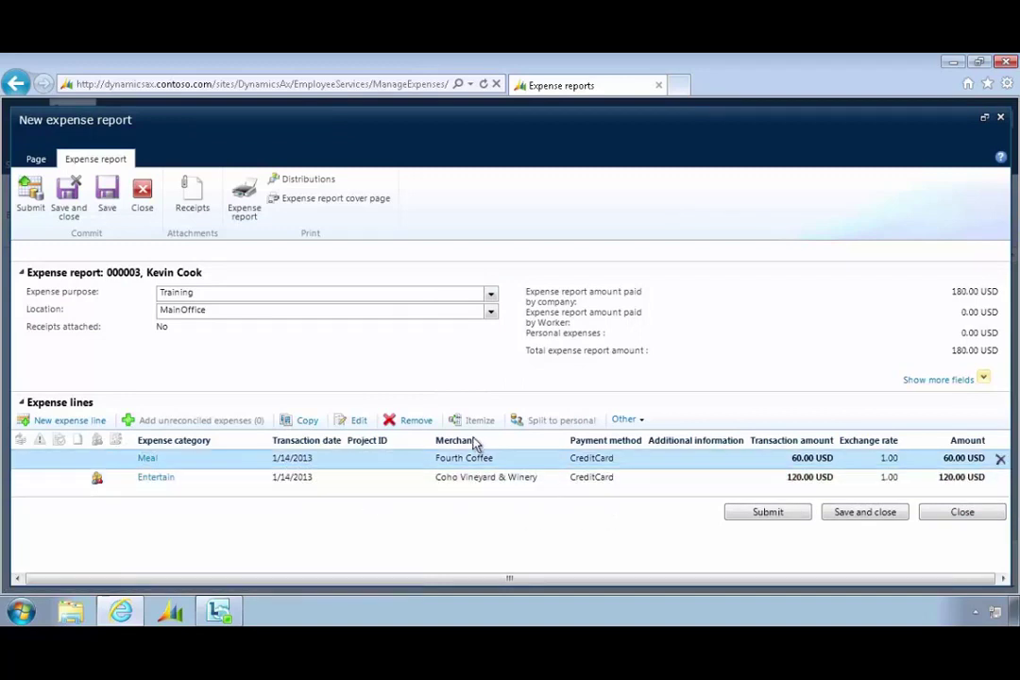
{"action": "left_click", "coordinate": [364, 420]}
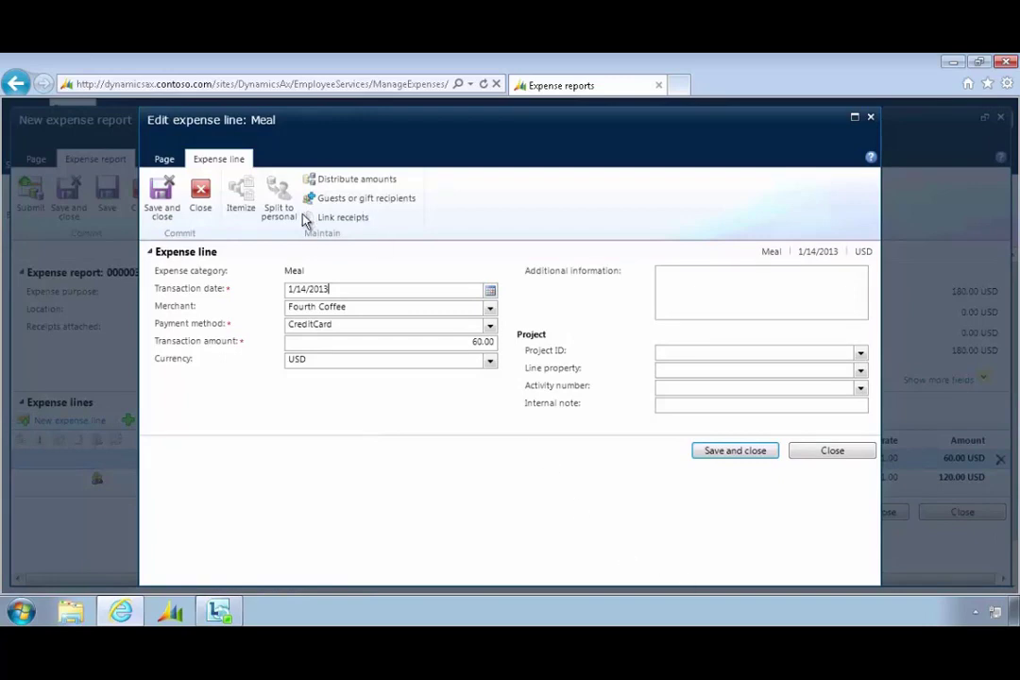
{"action": "left_click", "coordinate": [820, 454]}
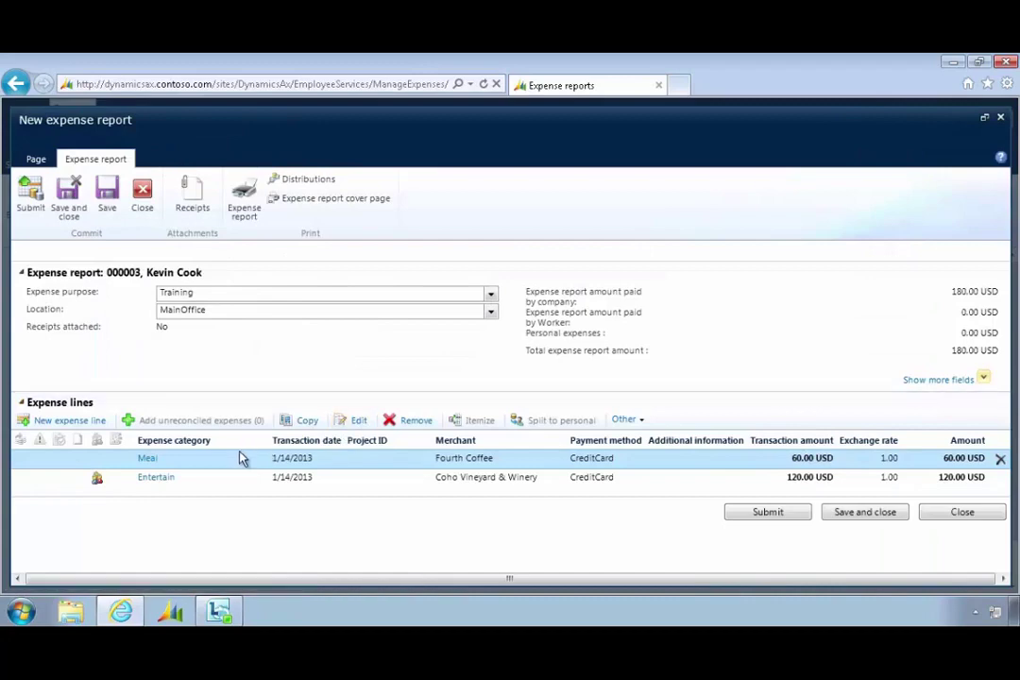
Choose AXPS_SF058_MealReceipt.jpg from Documents > Expenses as the report's receipt file.
{"action": "left_click", "coordinate": [192, 201]}
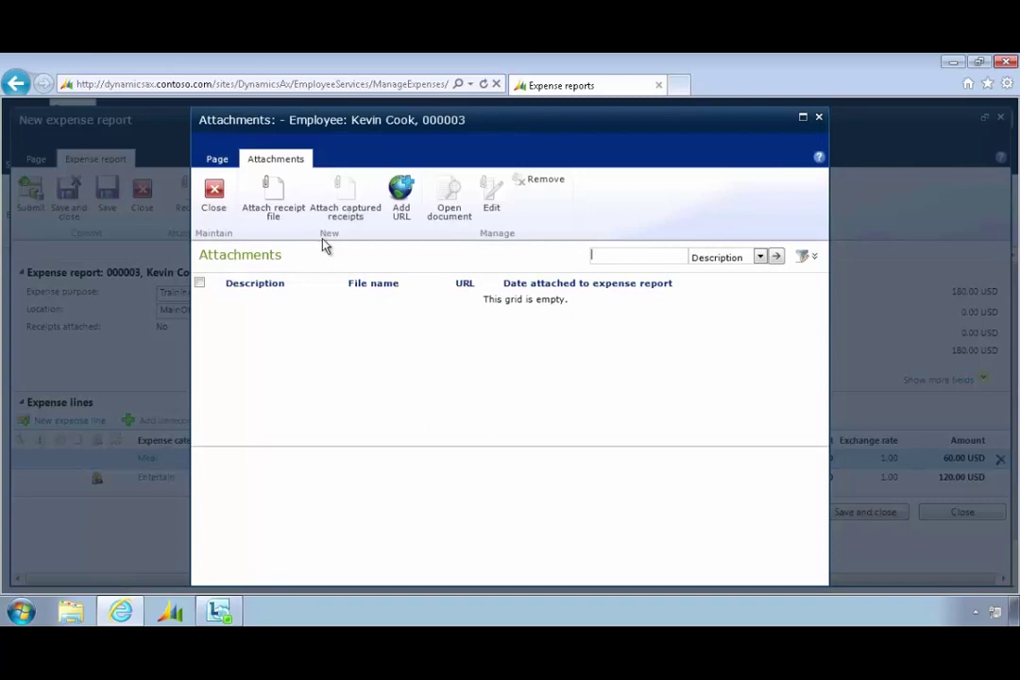
{"action": "left_click", "coordinate": [271, 194]}
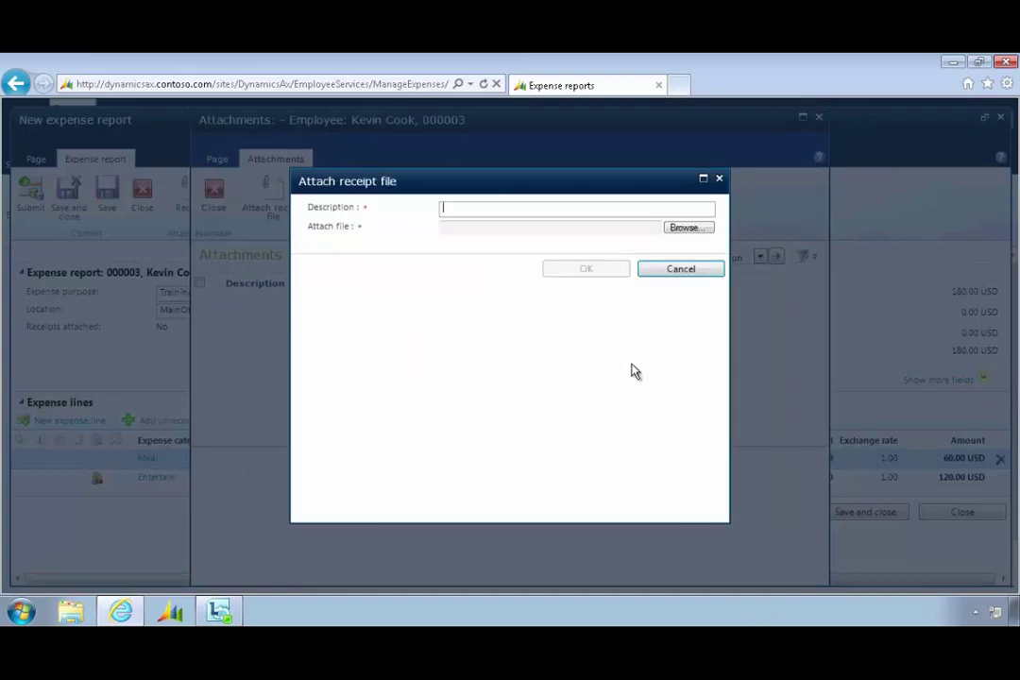
{"action": "left_click", "coordinate": [678, 232]}
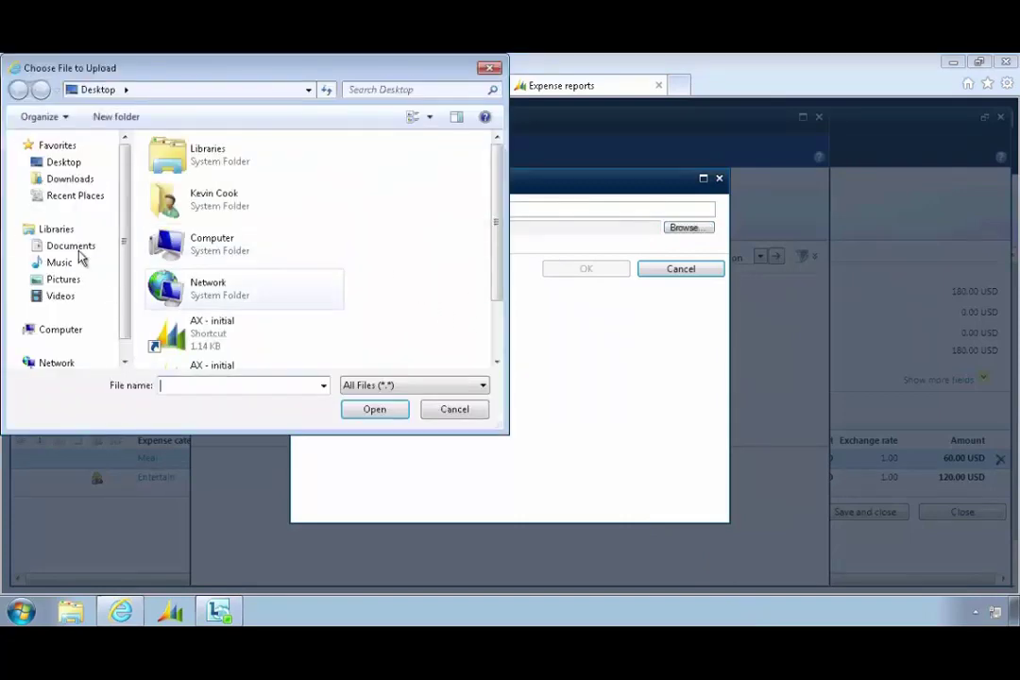
{"action": "left_click", "coordinate": [71, 246]}
{"action": "double_click", "coordinate": [180, 207]}
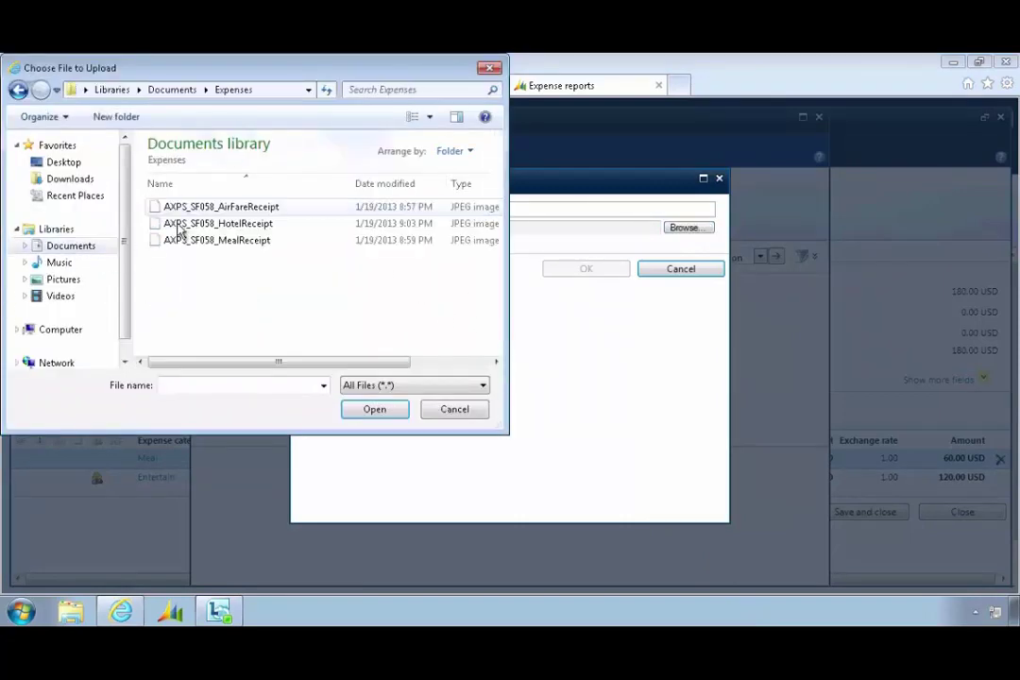
{"action": "double_click", "coordinate": [190, 242]}
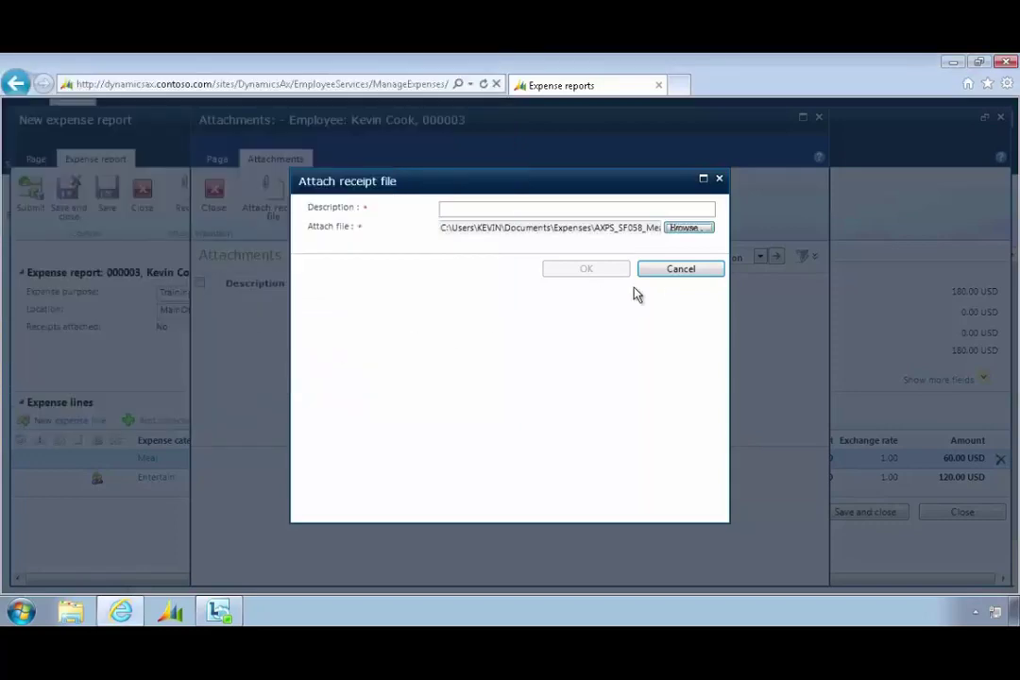
Describe the attachment as Meal Receipt, attach it, and return to the report.
{"action": "left_click", "coordinate": [611, 209]}
{"action": "type", "text": "Meal Receipt"}
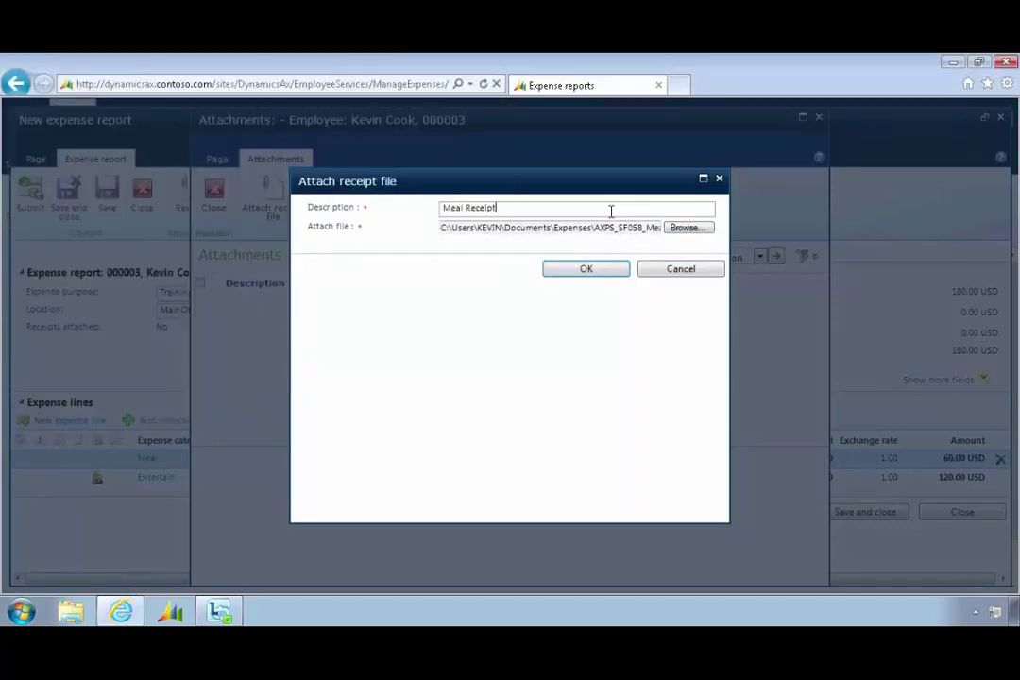
{"action": "left_click", "coordinate": [599, 272]}
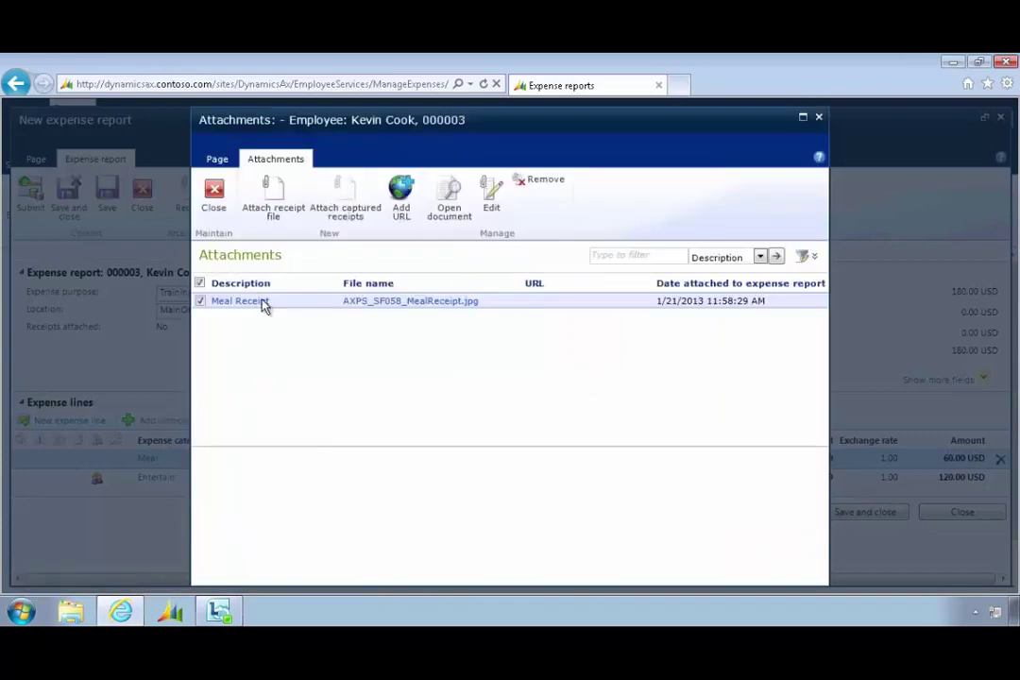
{"action": "left_click", "coordinate": [215, 195]}
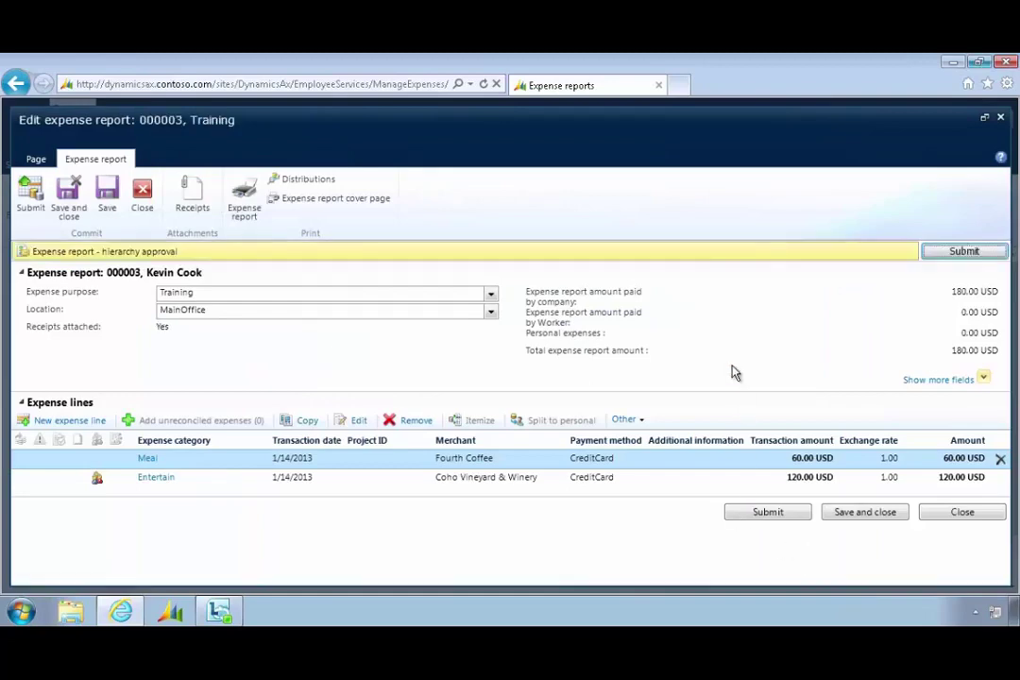
Submit expense report 000003 to the hierarchy approval workflow.
{"action": "left_click", "coordinate": [767, 513]}
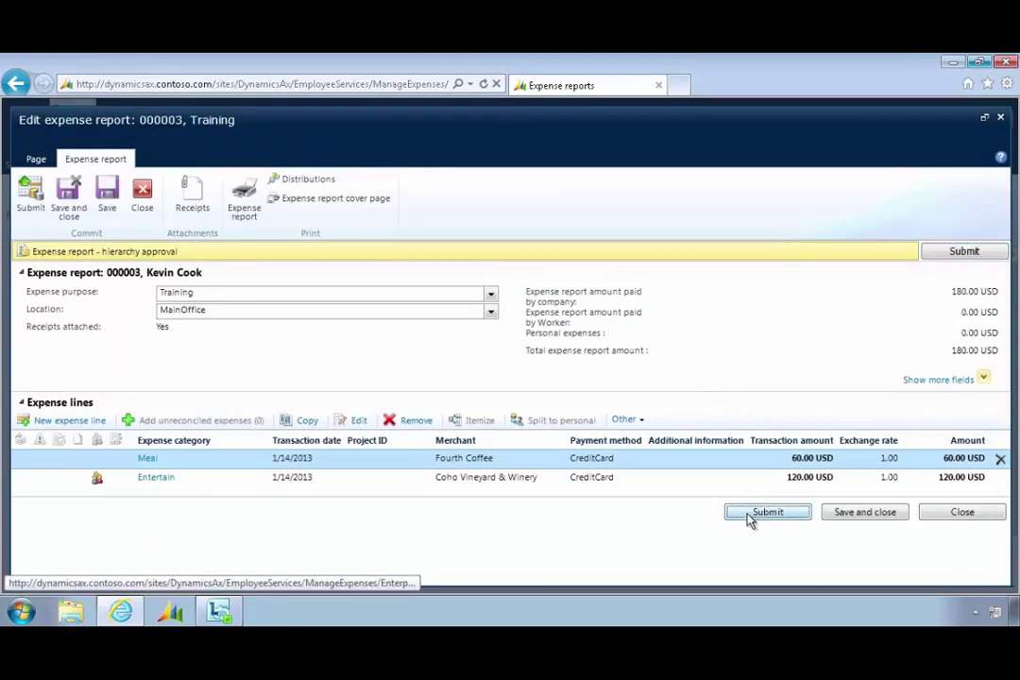
{"action": "left_click", "coordinate": [585, 414]}
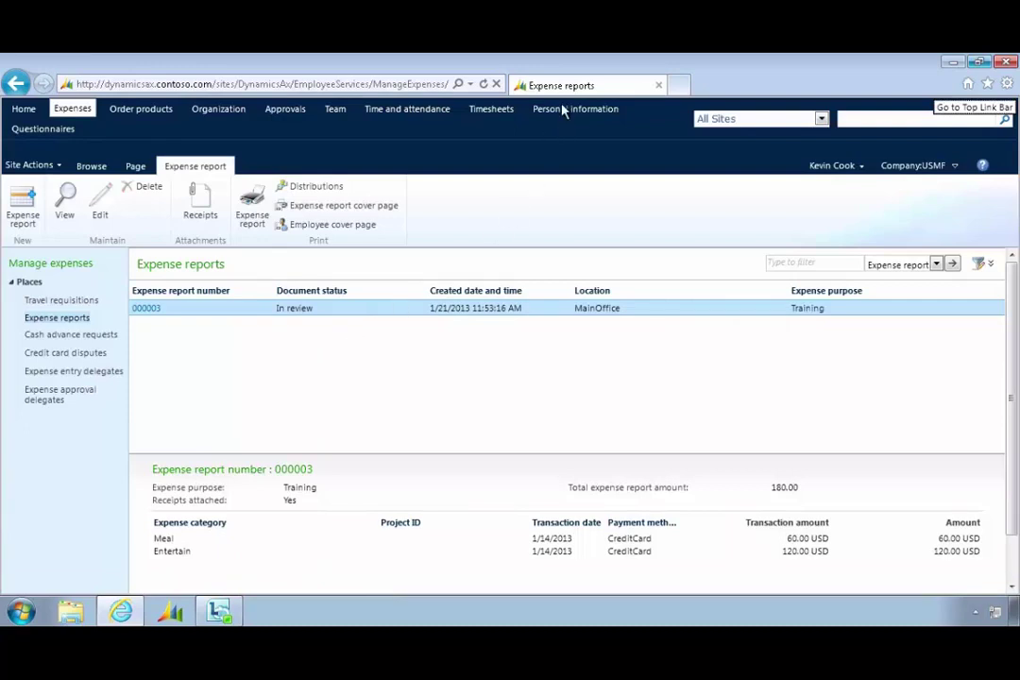
Switch to the manager's Remote Desktop session and show the report 000003 approval's actions in My approvals.
{"action": "mouse_move", "coordinate": [564, 59]}
{"action": "left_click", "coordinate": [669, 63]}
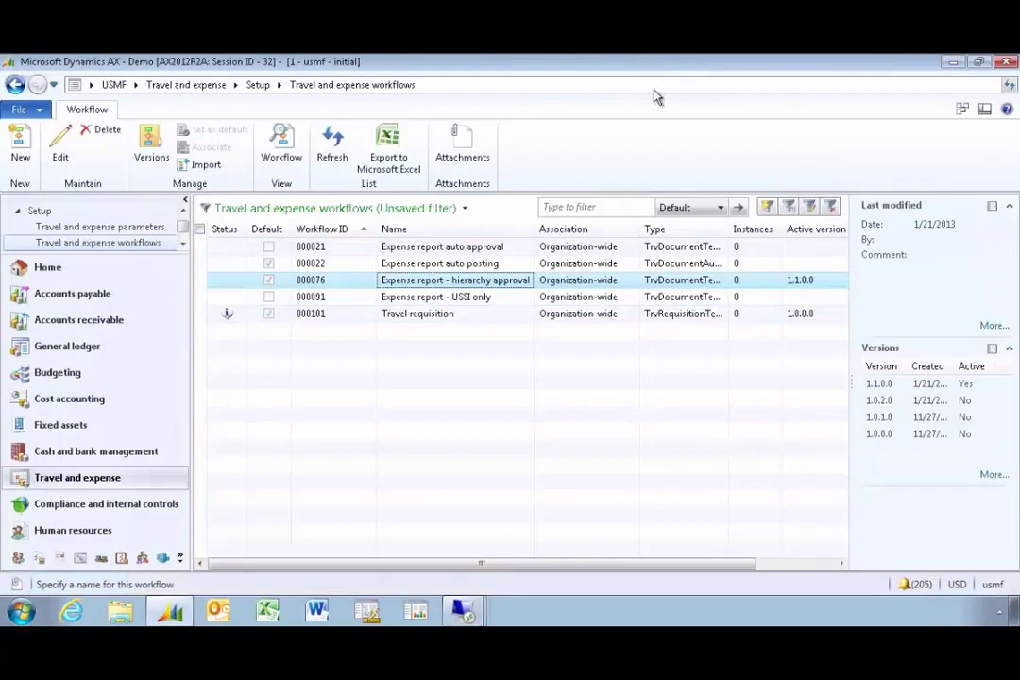
{"action": "left_click", "coordinate": [461, 610]}
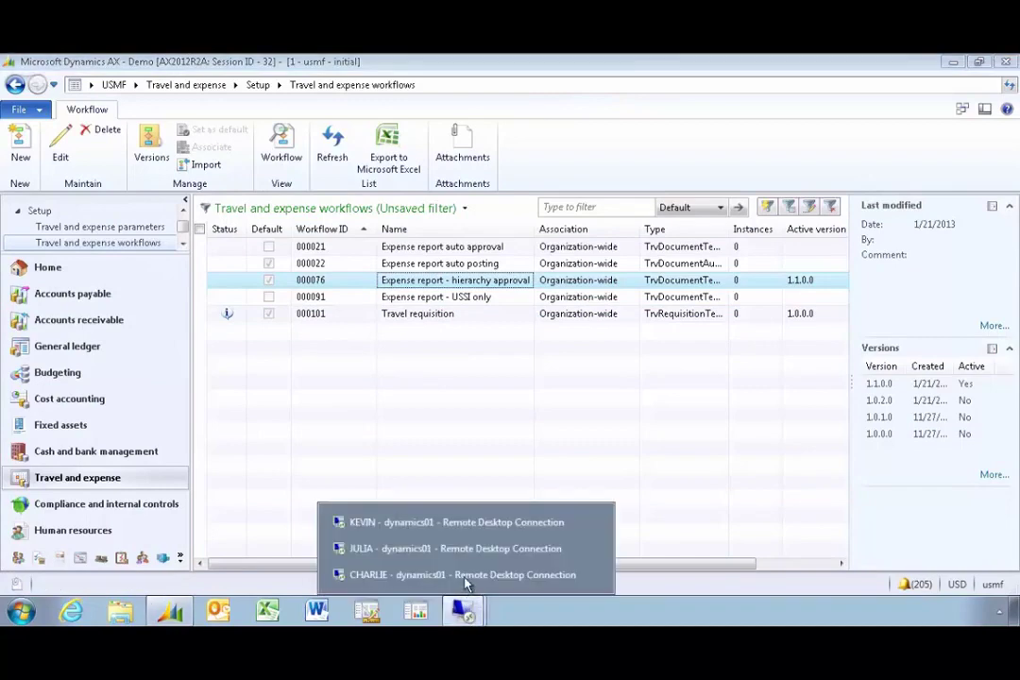
{"action": "left_click", "coordinate": [463, 550]}
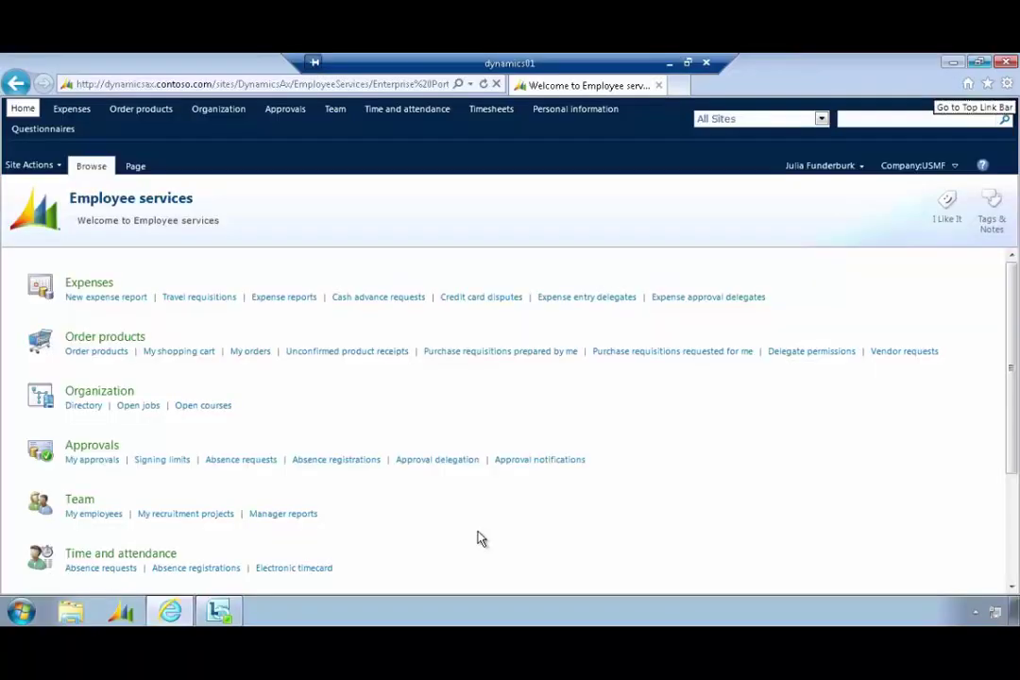
{"action": "left_click", "coordinate": [81, 452]}
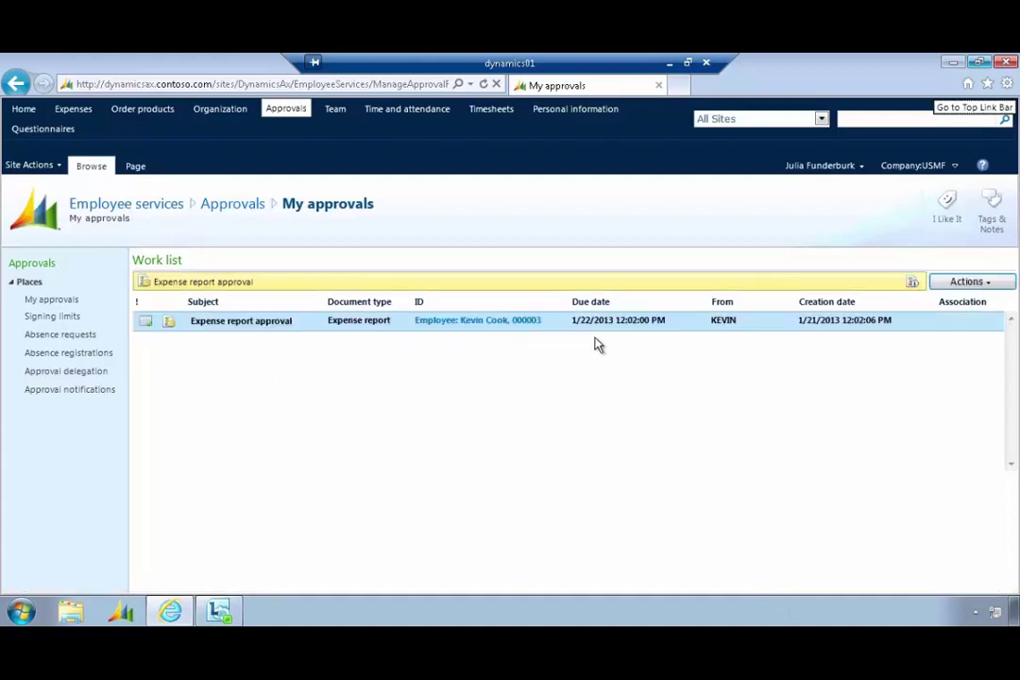
{"action": "left_click", "coordinate": [990, 285]}
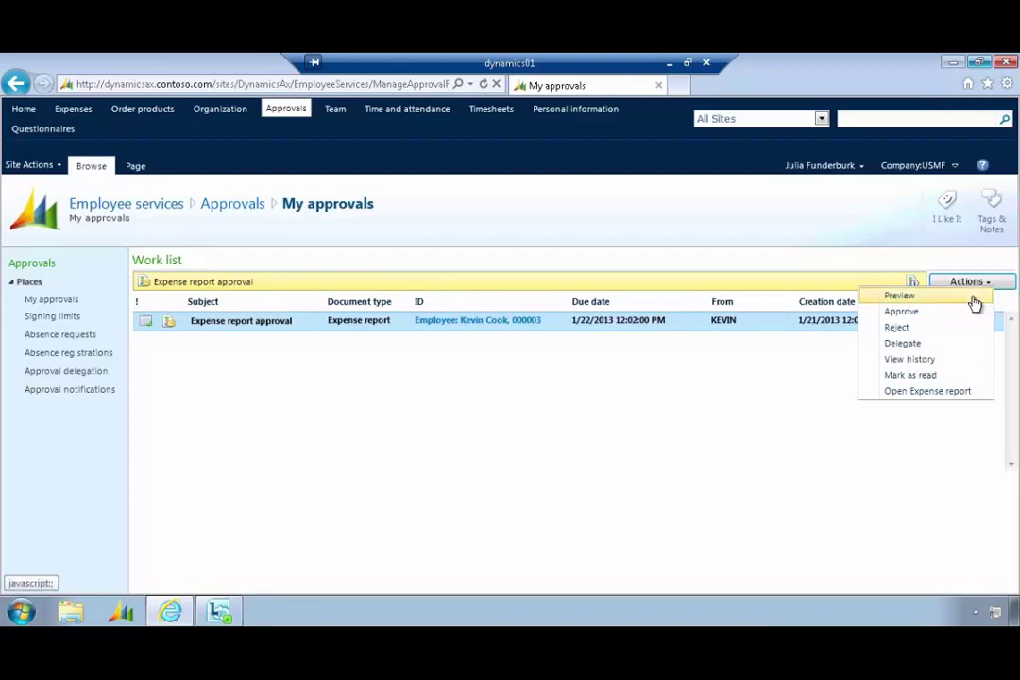
Preview the pending expense report approval, then open report 000003 in full.
{"action": "left_click", "coordinate": [904, 297]}
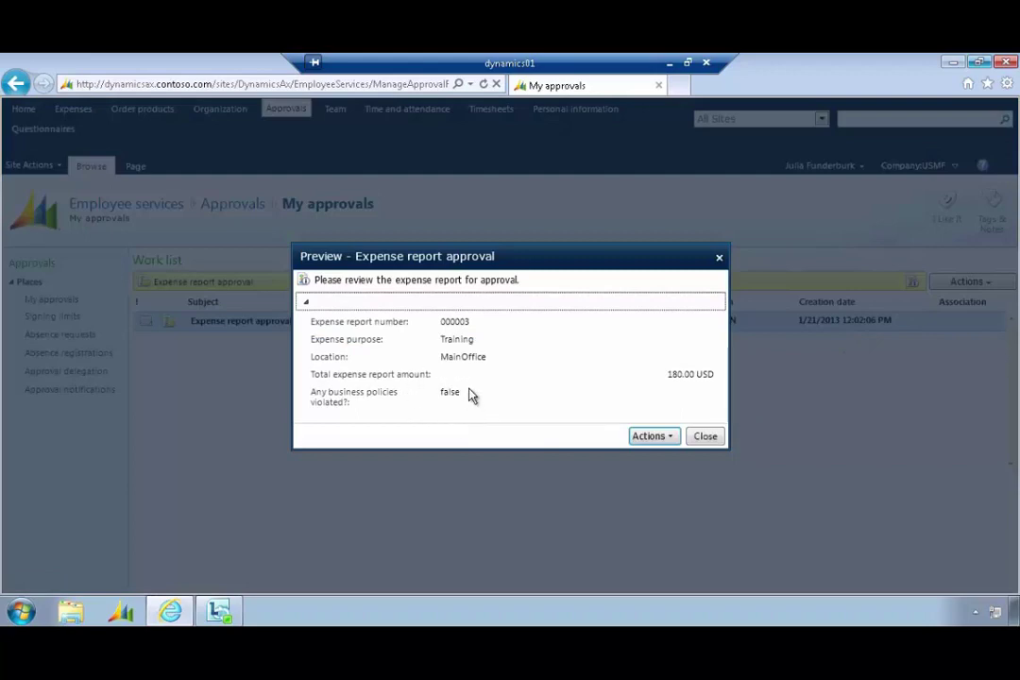
{"action": "left_click", "coordinate": [672, 440]}
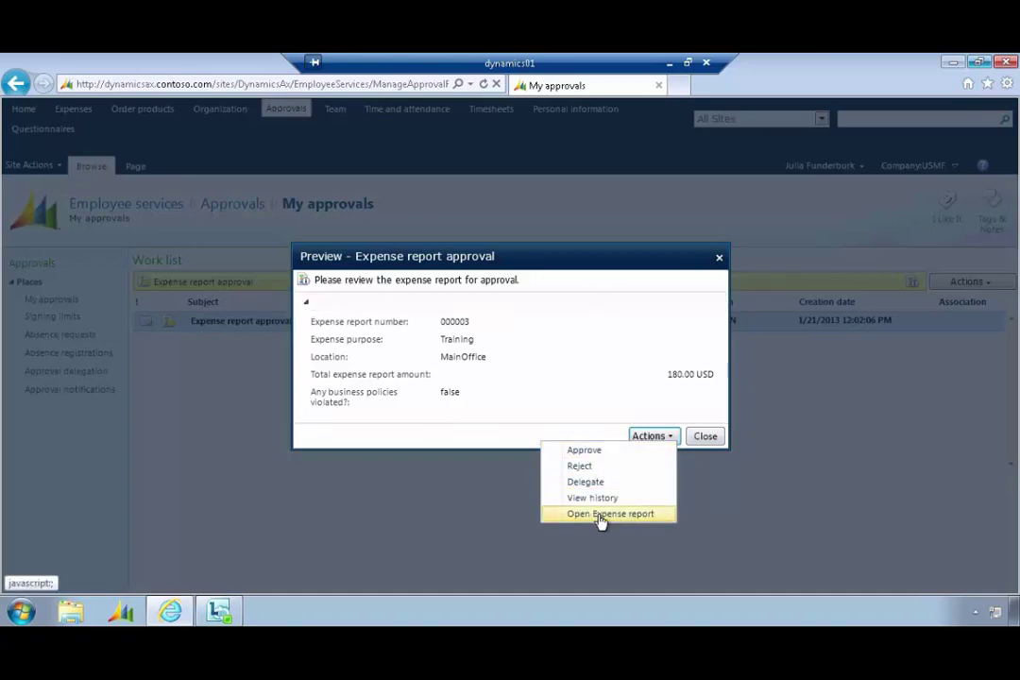
{"action": "left_click", "coordinate": [631, 516]}
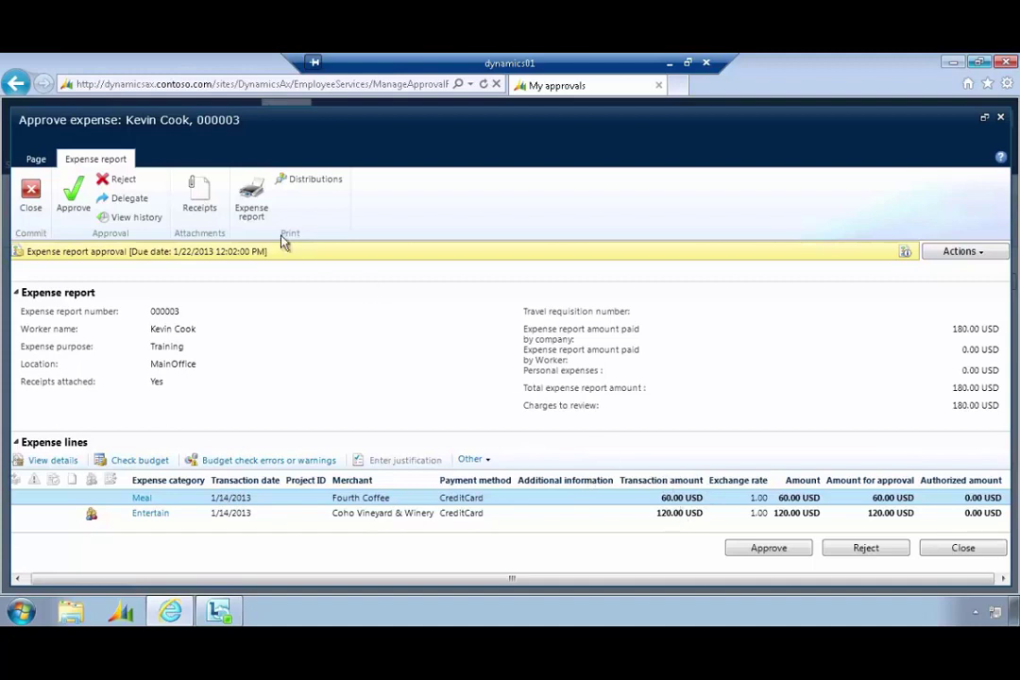
{"action": "left_click", "coordinate": [201, 210]}
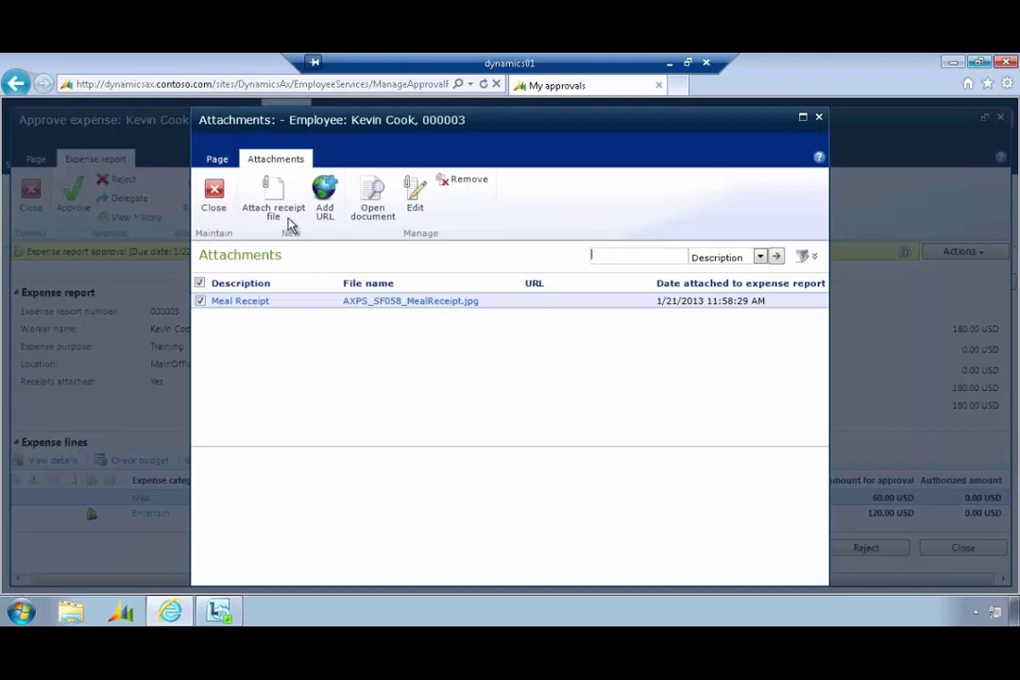
{"action": "left_click", "coordinate": [372, 210]}
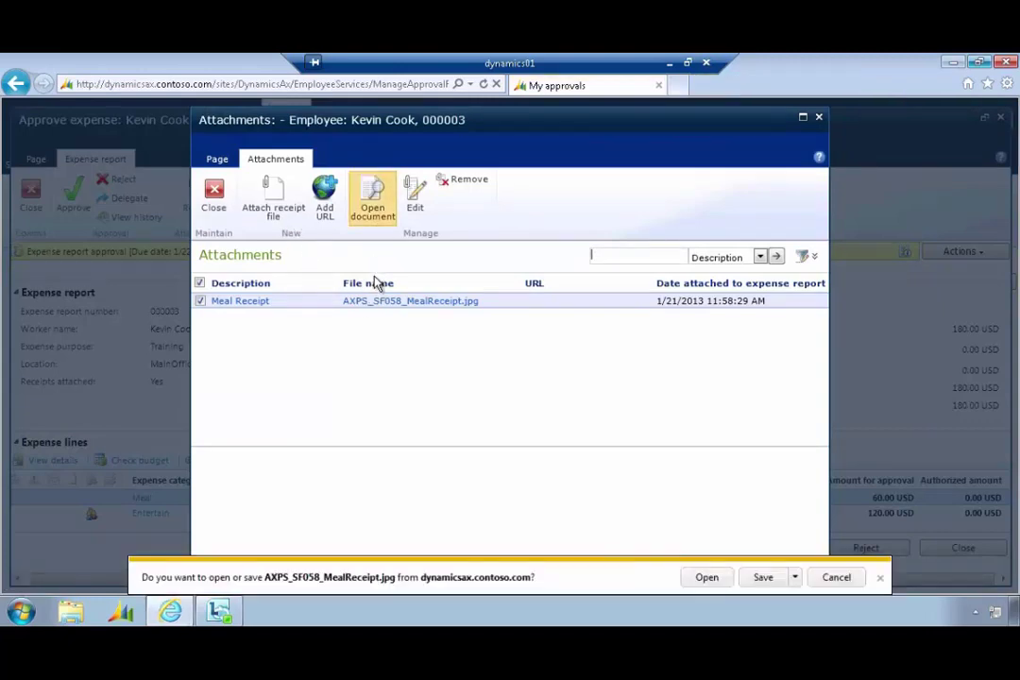
{"action": "left_click", "coordinate": [715, 577]}
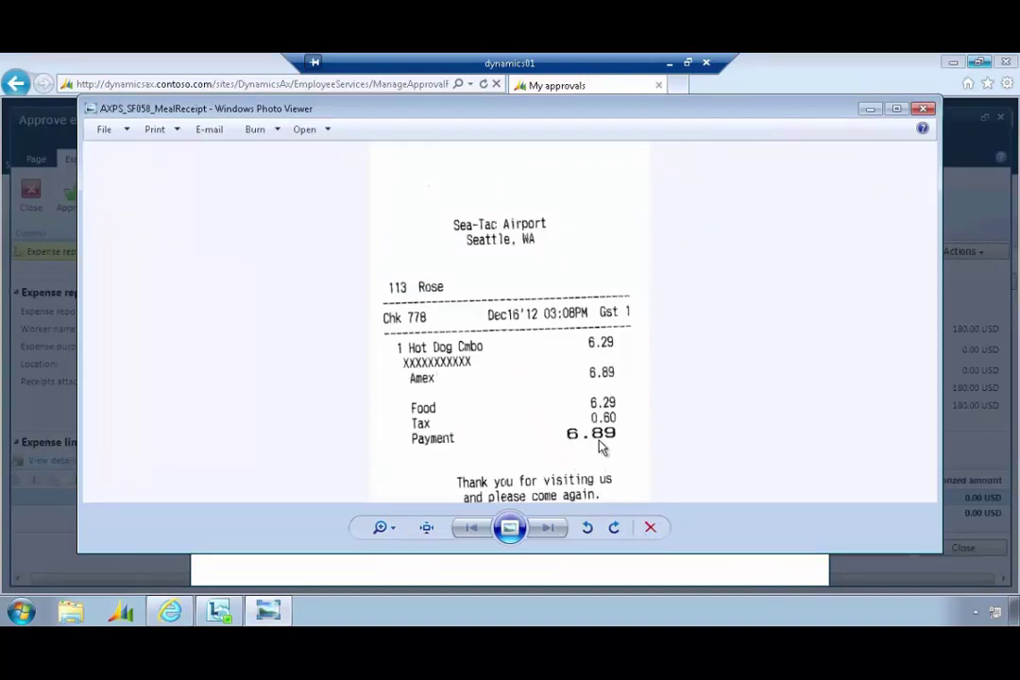
{"action": "left_click", "coordinate": [923, 110]}
{"action": "left_click", "coordinate": [819, 120]}
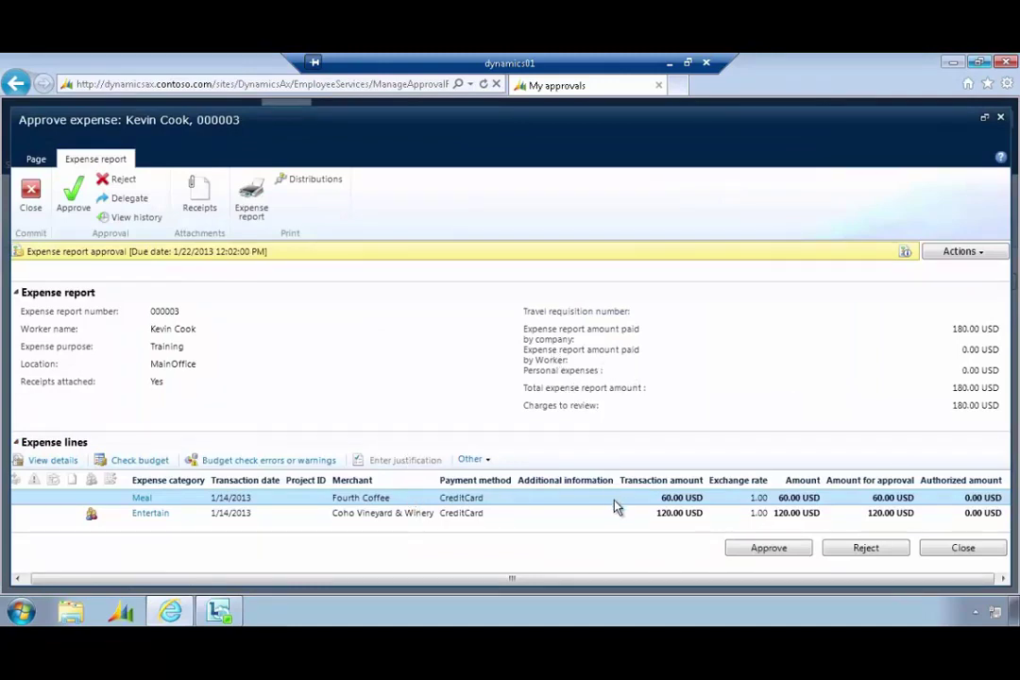
Reject report 000003 with the comment 'Please check if this is the right receipt attached here.'.
{"action": "left_click", "coordinate": [981, 256]}
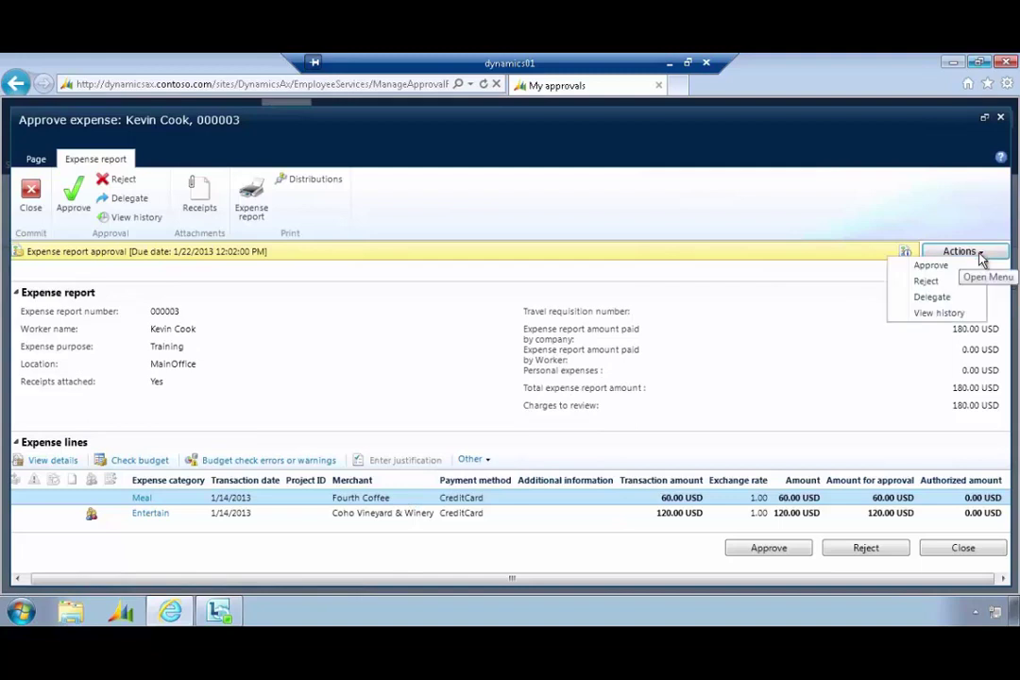
{"action": "left_click", "coordinate": [930, 282]}
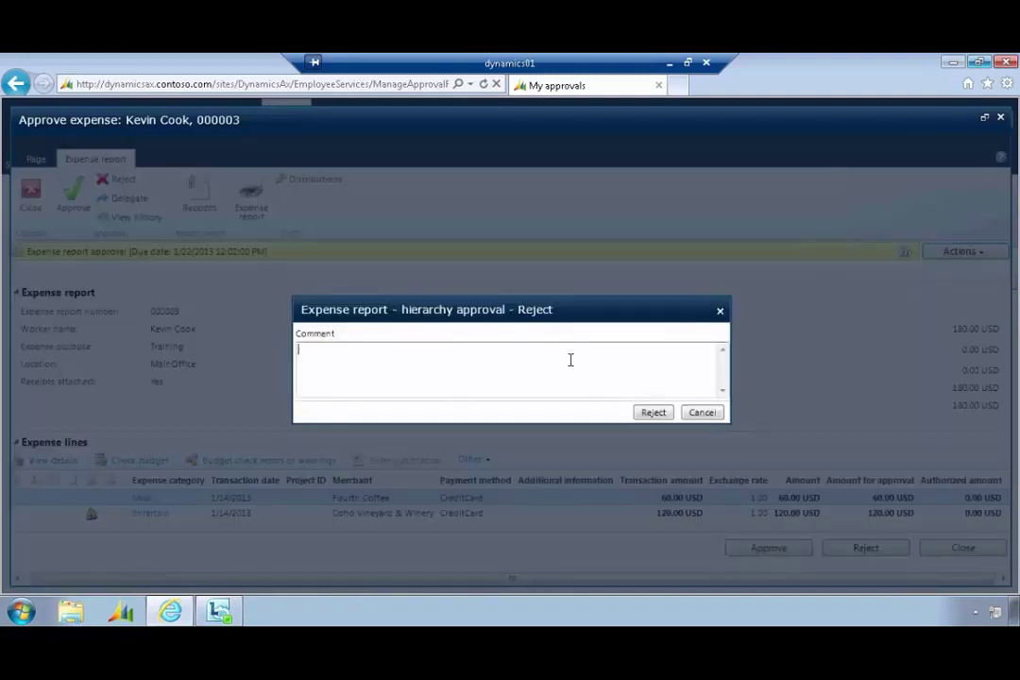
{"action": "type", "text": "Please "}
{"action": "type", "text": "match"}
{"action": "key", "text": "BackSpace"}
{"action": "key", "text": "BackSpace"}
{"action": "key", "text": "BackSpace"}
{"action": "key", "text": "BackSpace"}
{"action": "key", "text": "BackSpace"}
{"action": "key", "text": "BackSpace"}
{"action": "type", "text": "check if this is the right receipt attached "}
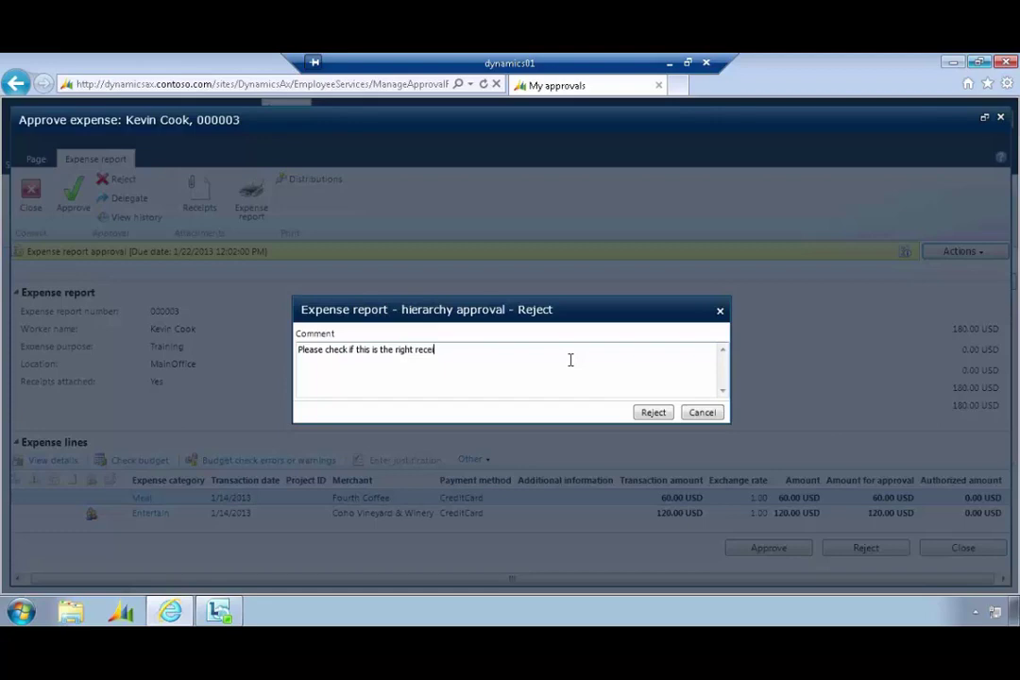
{"action": "type", "text": "here."}
{"action": "left_click", "coordinate": [652, 414]}
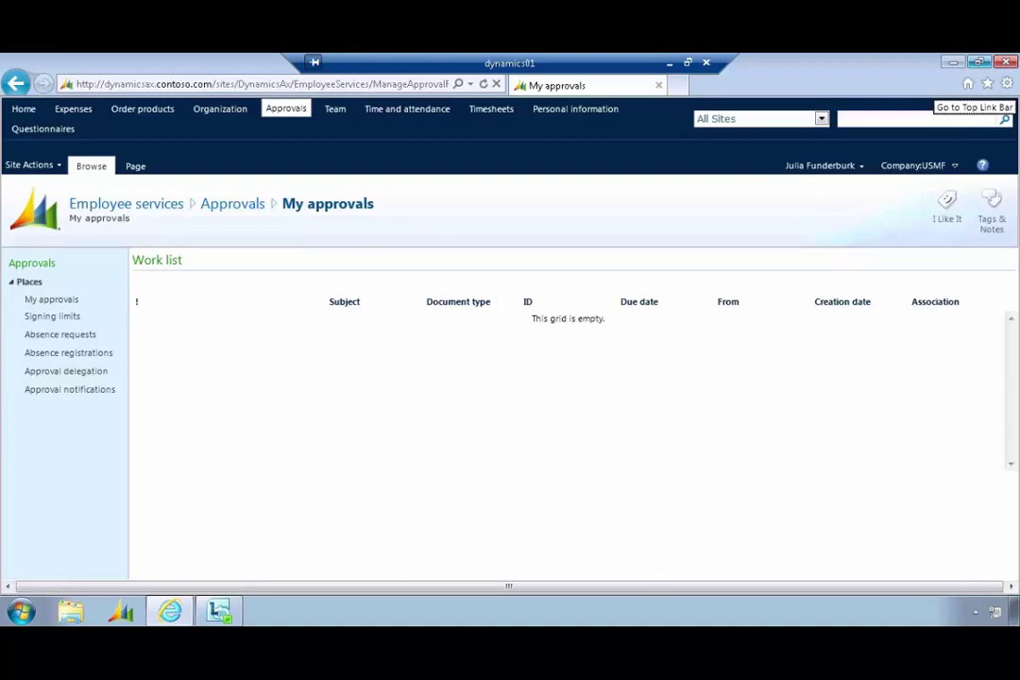
Return to the employee's Remote Desktop session and refresh the Expense reports list.
{"action": "left_click", "coordinate": [669, 63]}
{"action": "mouse_move", "coordinate": [463, 604]}
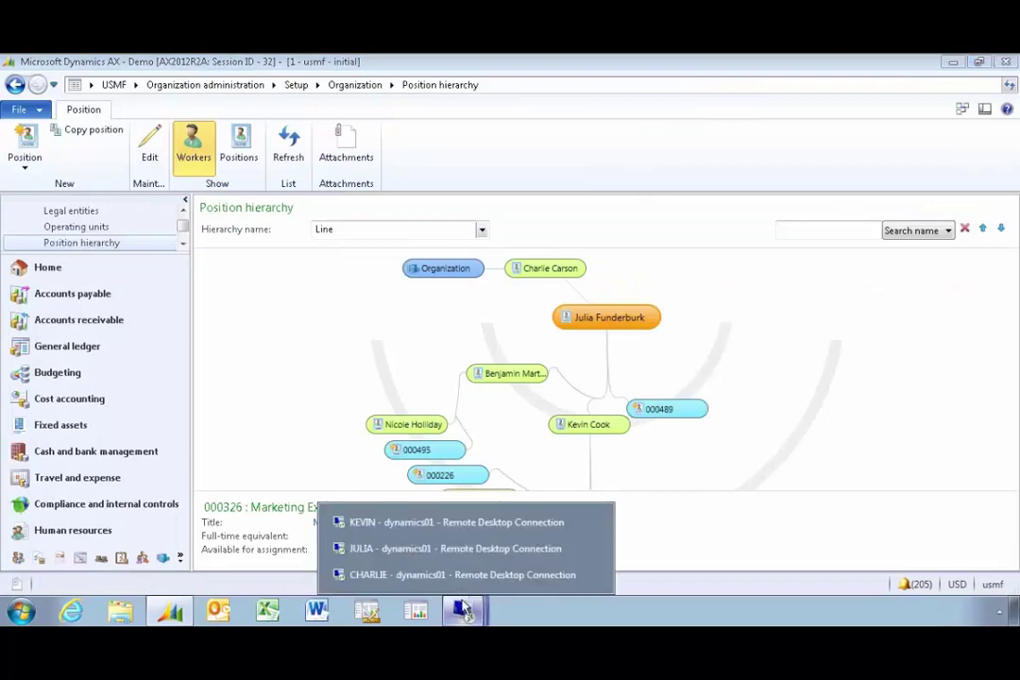
{"action": "left_click", "coordinate": [427, 525]}
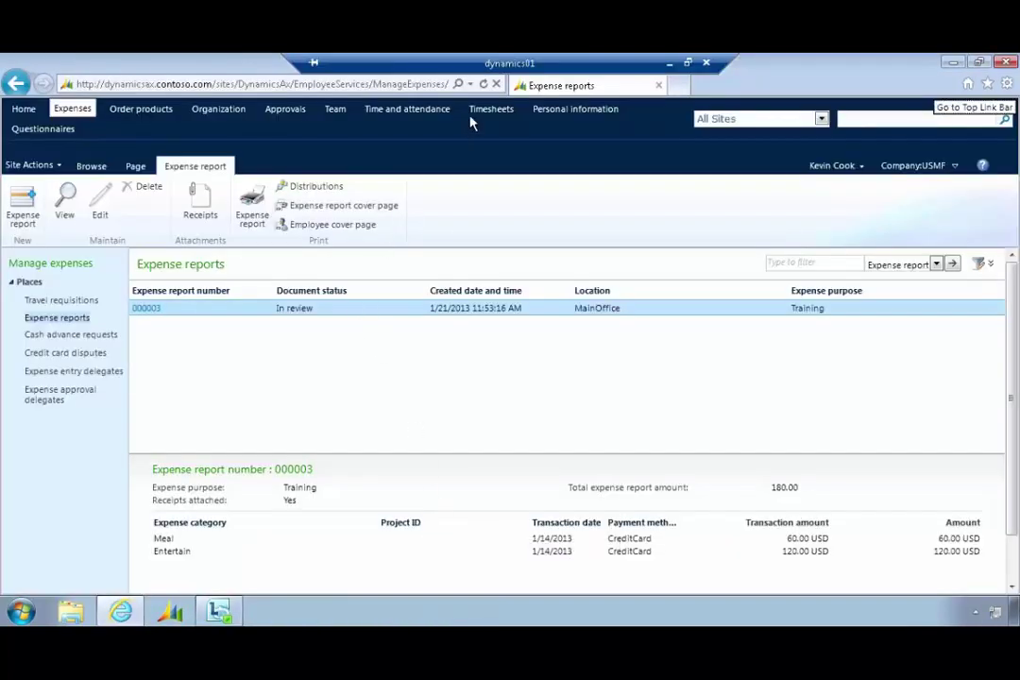
{"action": "left_click", "coordinate": [484, 84]}
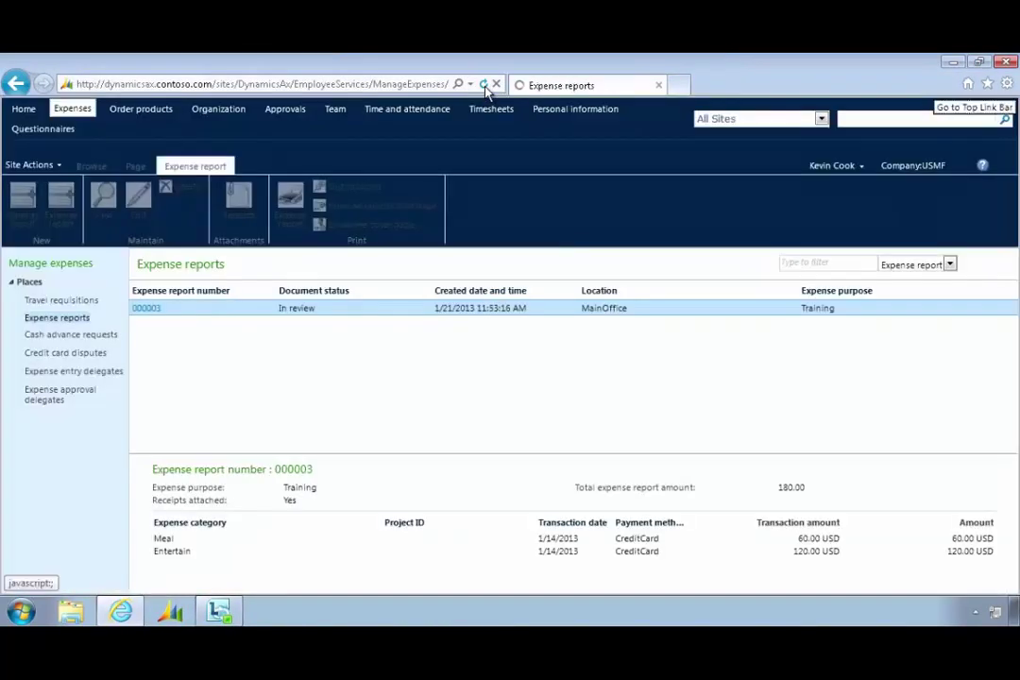